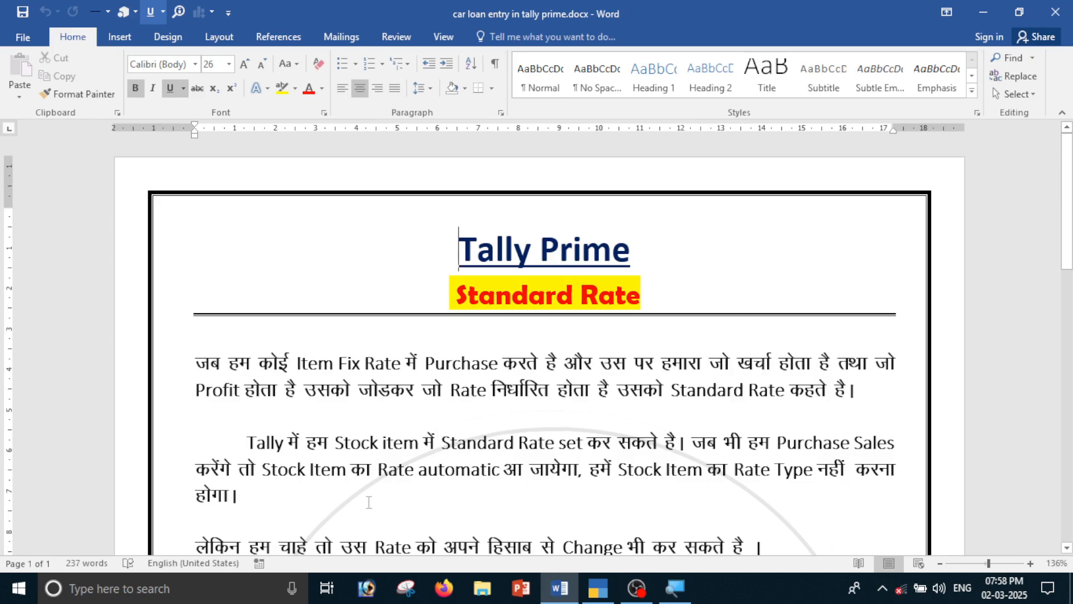
# - Read through the document's Standard Rate notes, including the three benefits of setting a standard rate
pyautogui.scroll(-3, 335, 497)
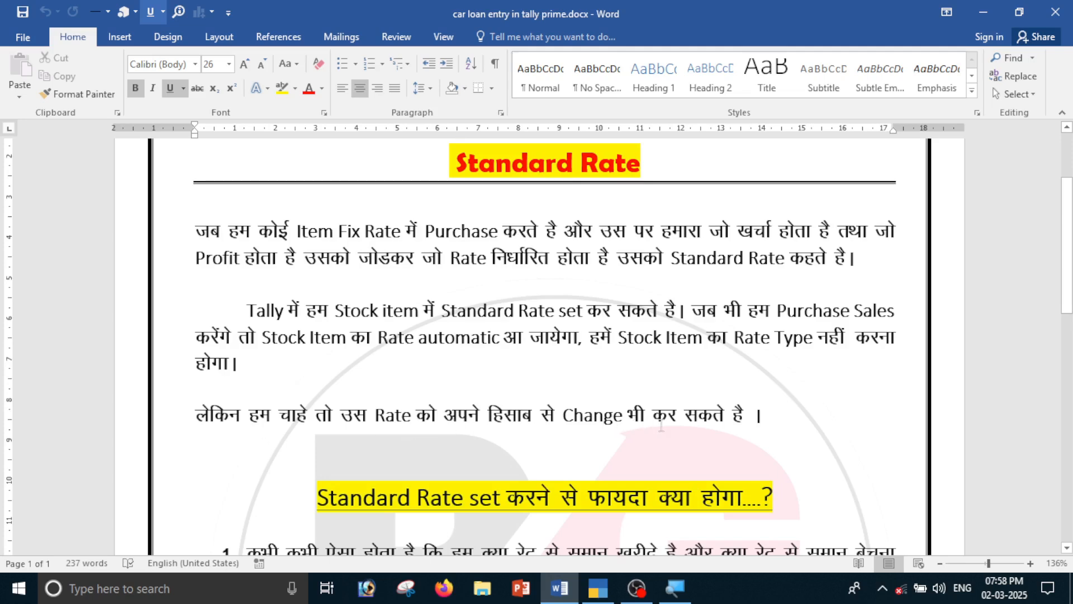
pyautogui.scroll(-2, 671, 416)
pyautogui.scroll(-2, 671, 416)
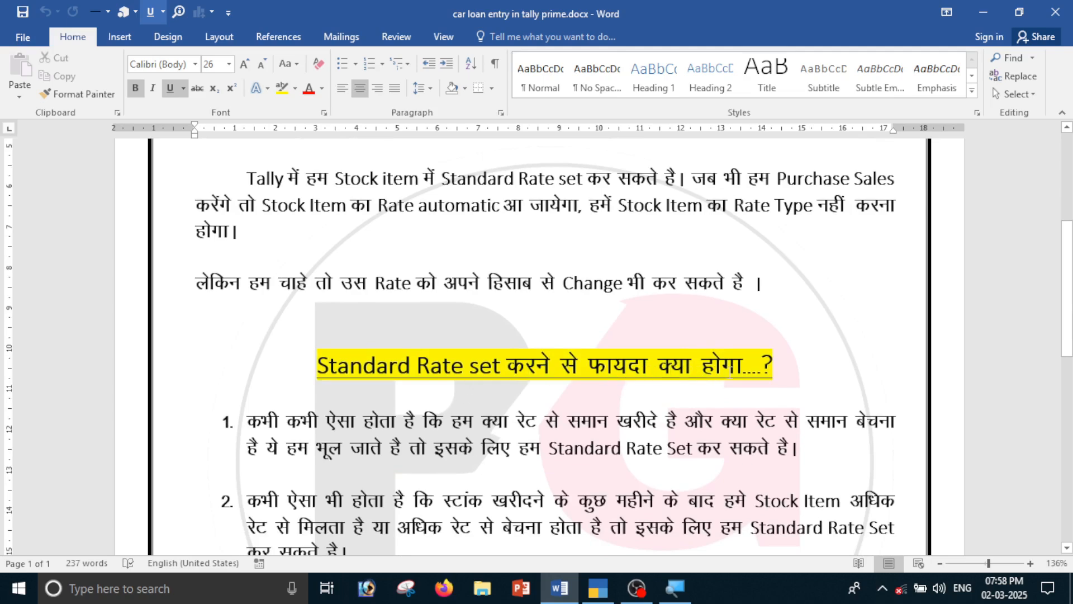
pyautogui.scroll(-4, 730, 372)
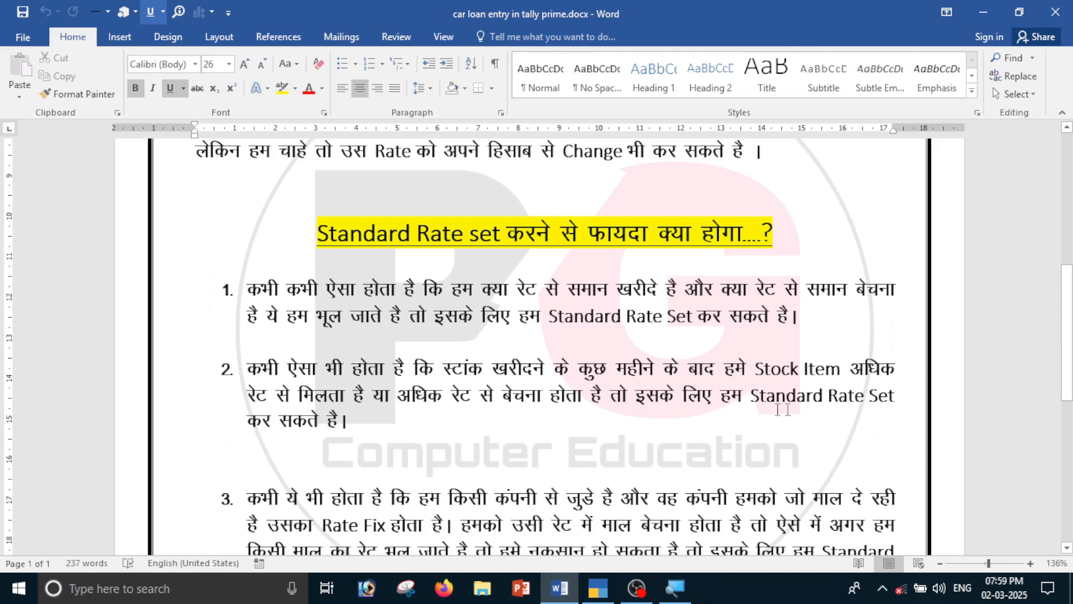
pyautogui.scroll(-5, 428, 447)
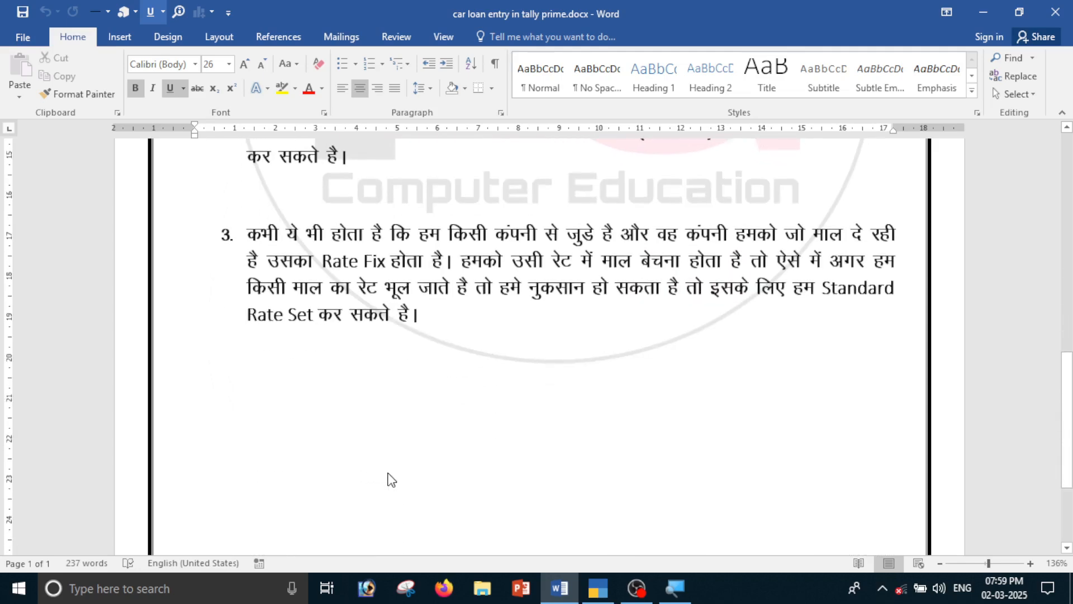
pyautogui.scroll(2, 342, 481)
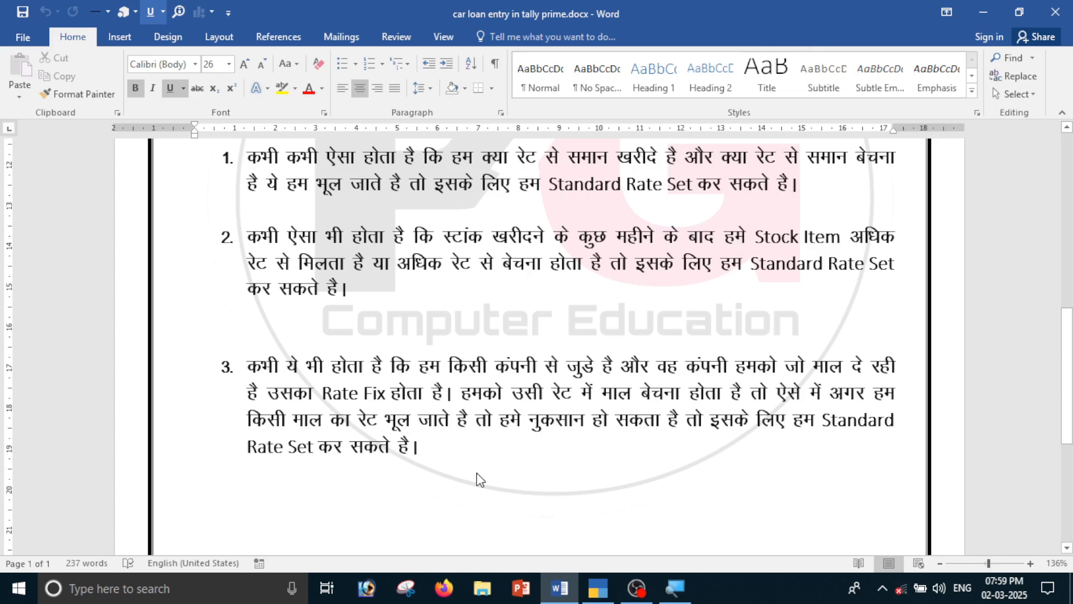
pyautogui.scroll(10, 480, 479)
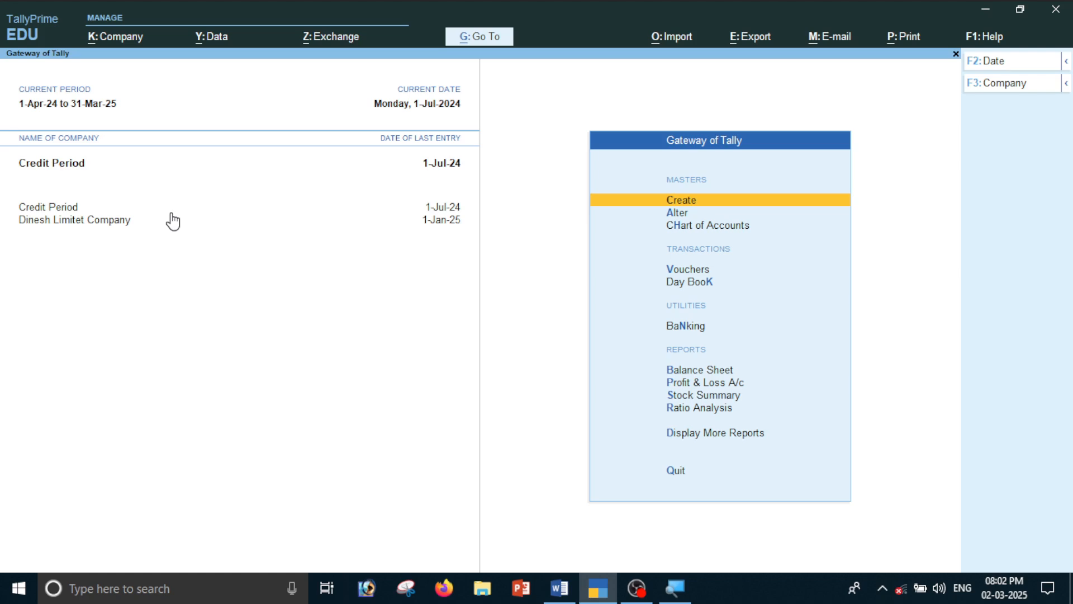
# - Switch to TallyPrime and open the creation form for a new stock item in the Credit Period company
pyautogui.press('Return')
pyautogui.press('Down')
pyautogui.press('Down')
pyautogui.press('Down')
pyautogui.press('Down')
pyautogui.press('Down')
pyautogui.press('Down')
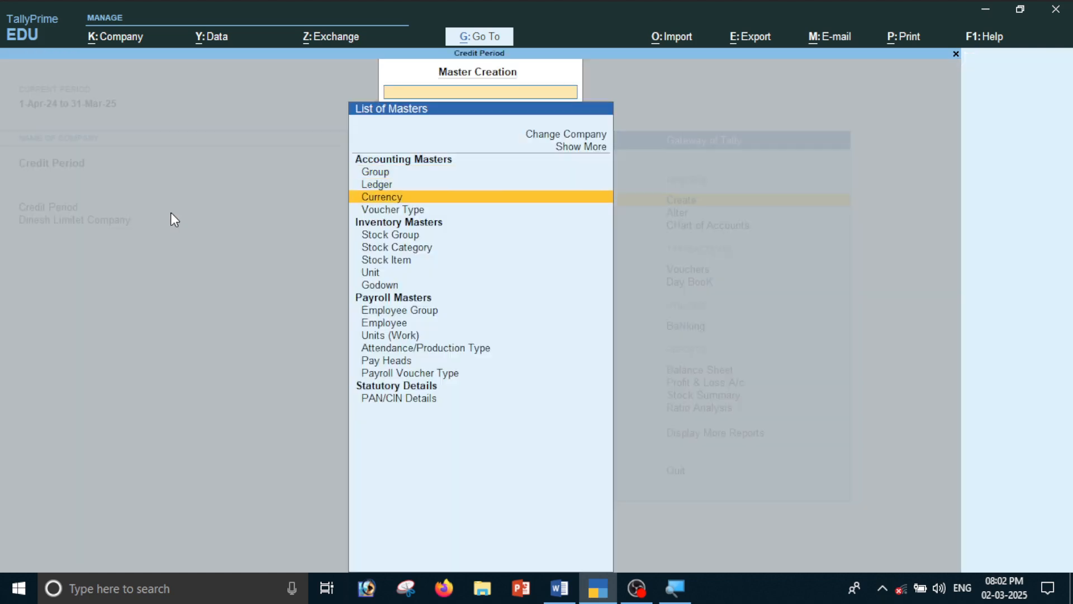
pyautogui.press('Down')
pyautogui.press('Down')
pyautogui.press('Down')
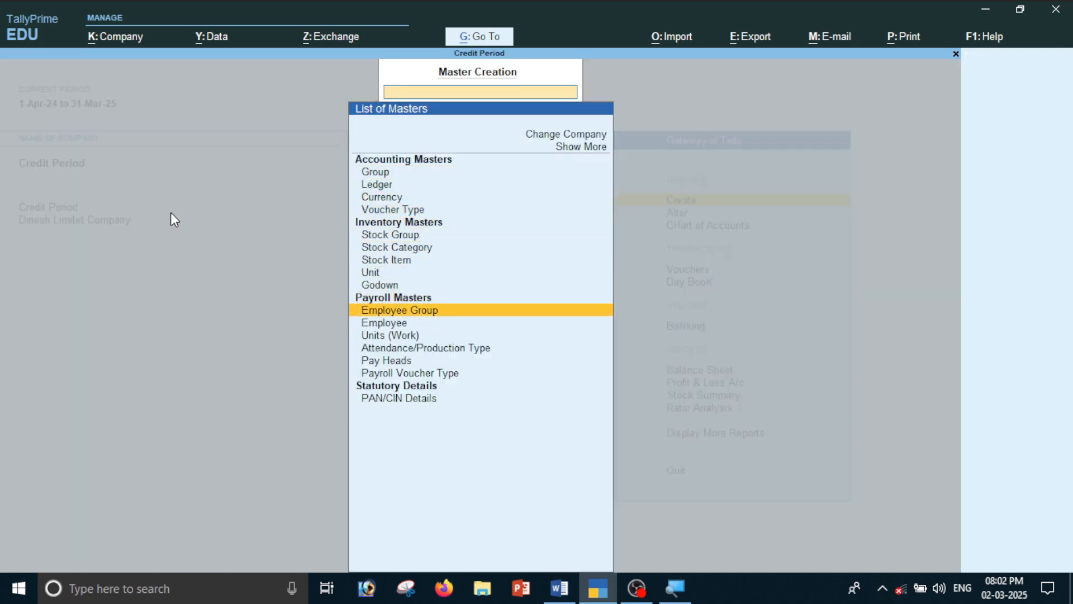
pyautogui.press('Up')
pyautogui.press('Up')
pyautogui.press('Up')
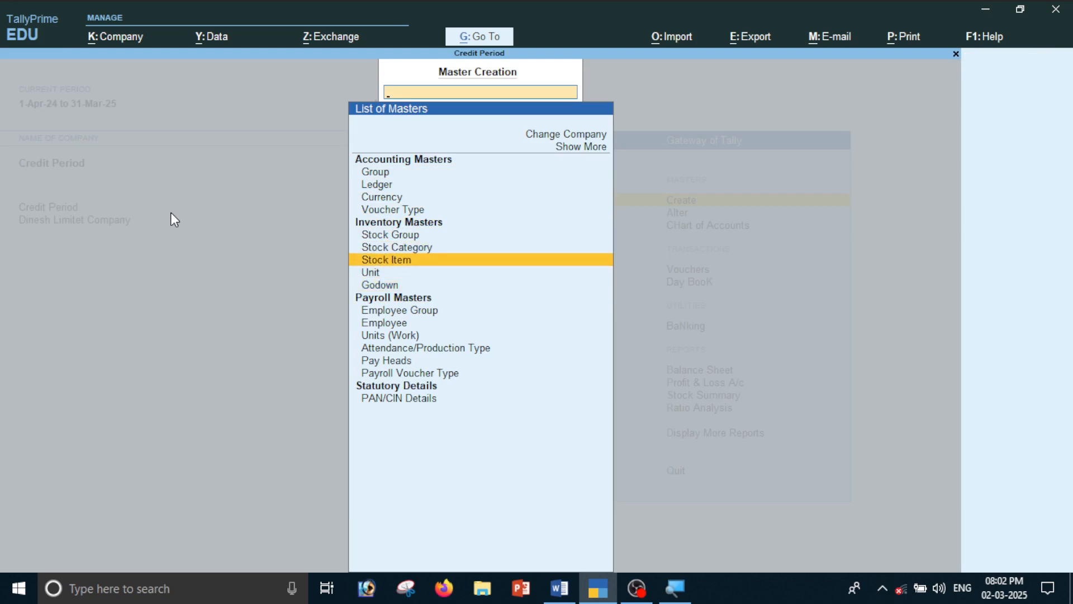
pyautogui.press('Return')
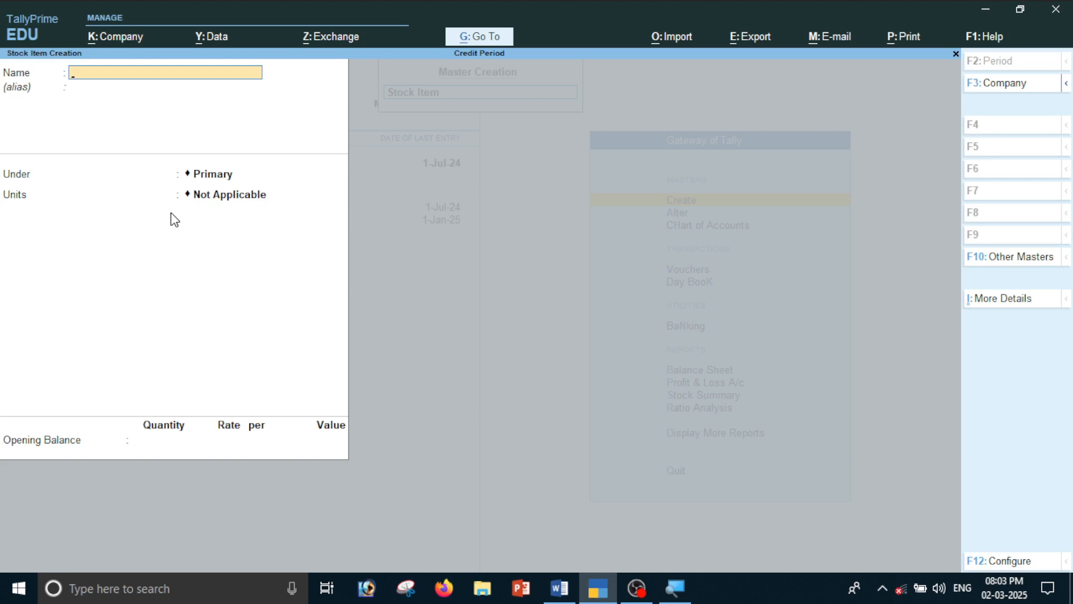
# - Set Provide Standard Buying and Selling Rates to Yes in the stock item configuration and accept it
pyautogui.press('F12')
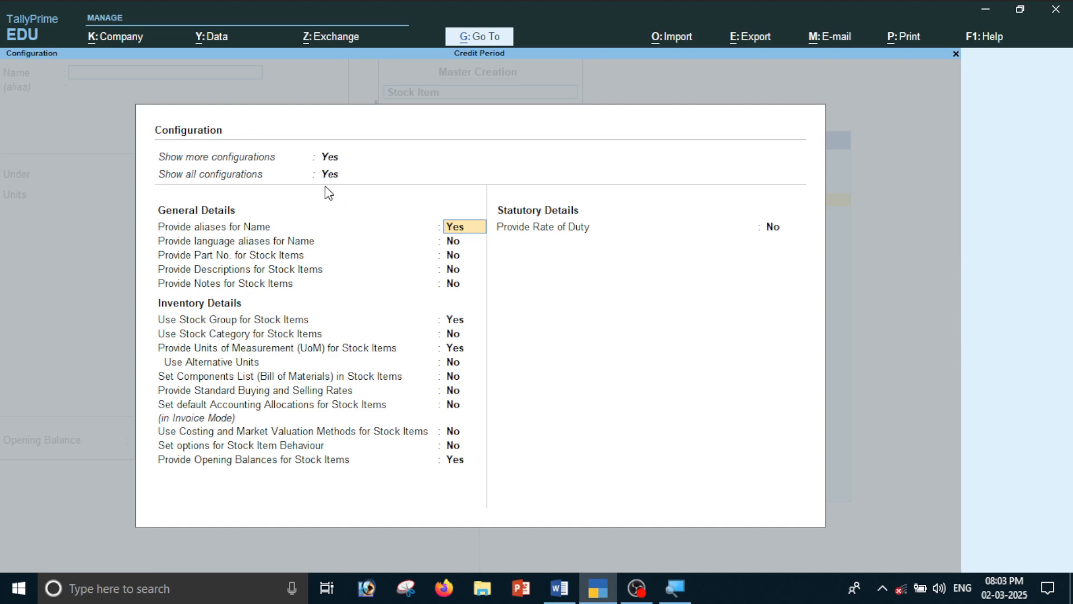
pyautogui.press('Down')
pyautogui.press('Down')
pyautogui.press('Down')
pyautogui.press('Down')
pyautogui.press('Down')
pyautogui.press('Down')
pyautogui.press('Down')
pyautogui.press('Down')
pyautogui.press('Down')
pyautogui.press('Down')
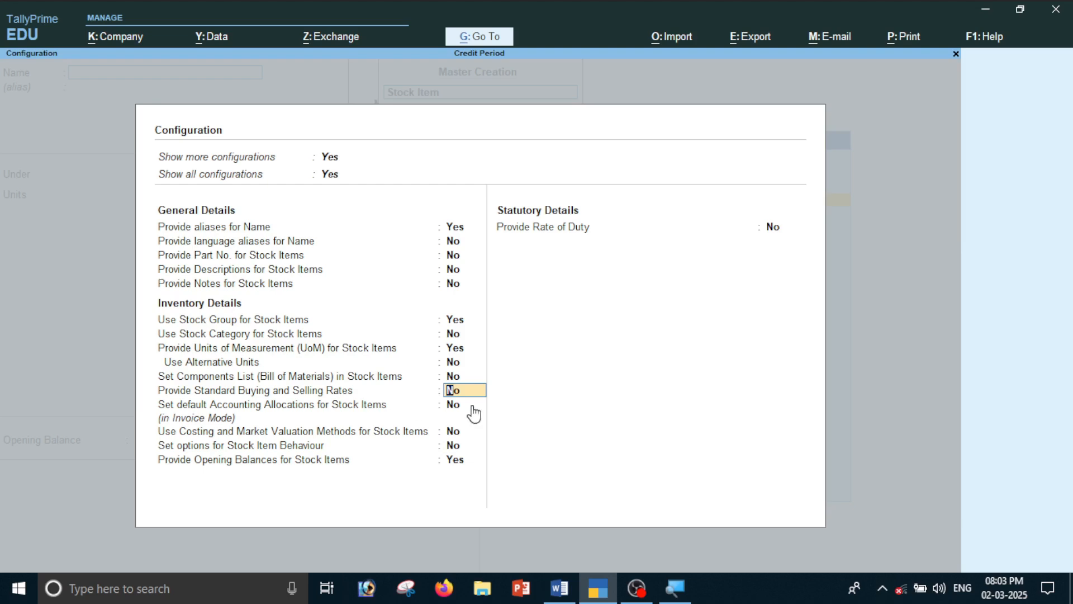
pyautogui.write('y')
pyautogui.press('Return')
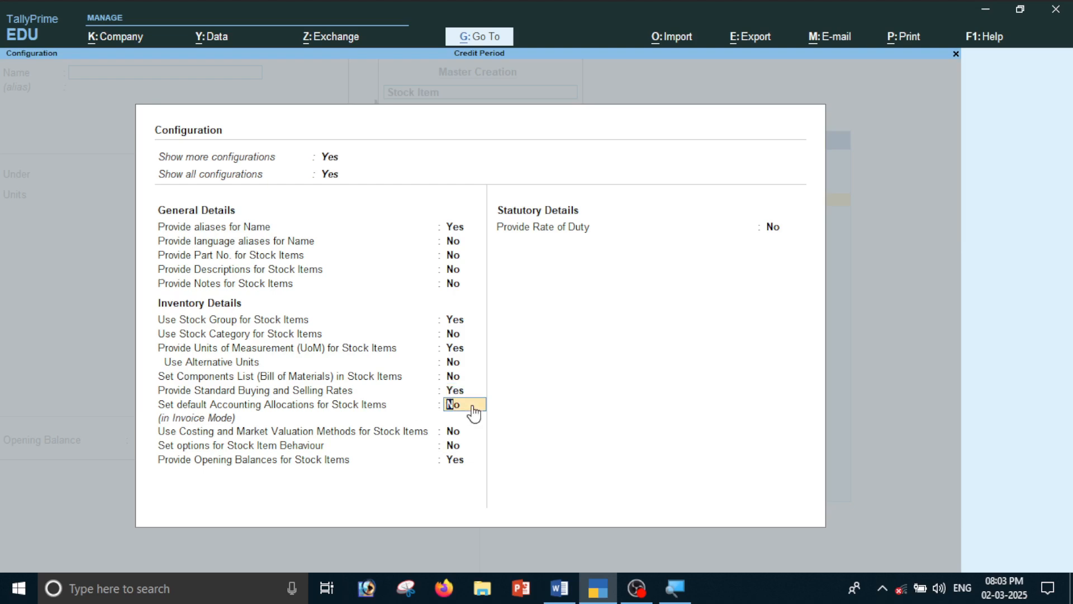
pyautogui.hotkey('ctrl', 'a')
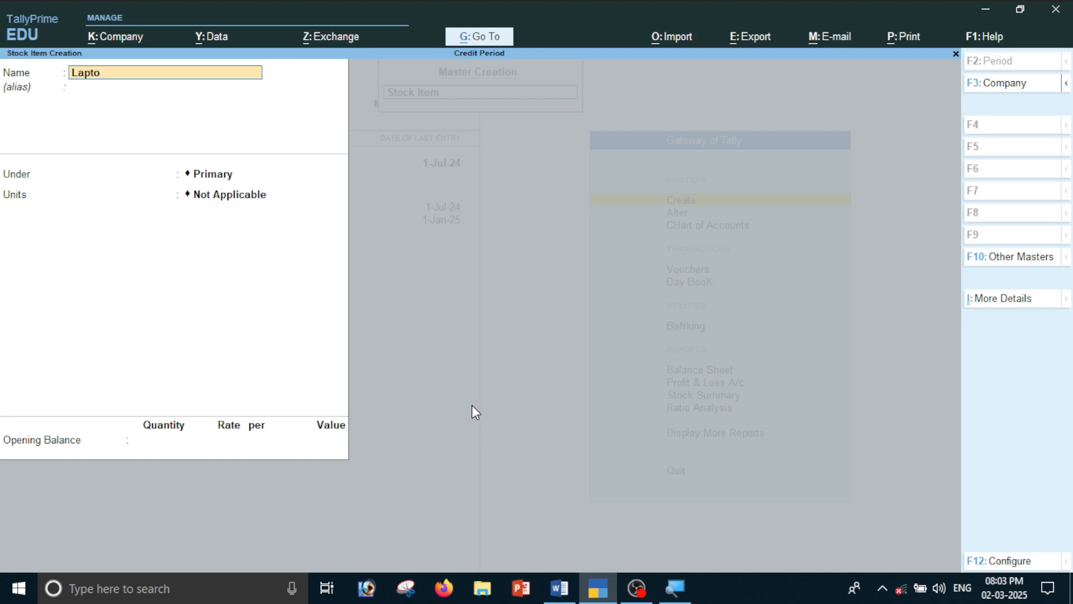
# - Name the new stock item Laptop, keep it under Primary and set its unit to pcs
pyautogui.press('Return')
pyautogui.press('Return')
pyautogui.press('Return')
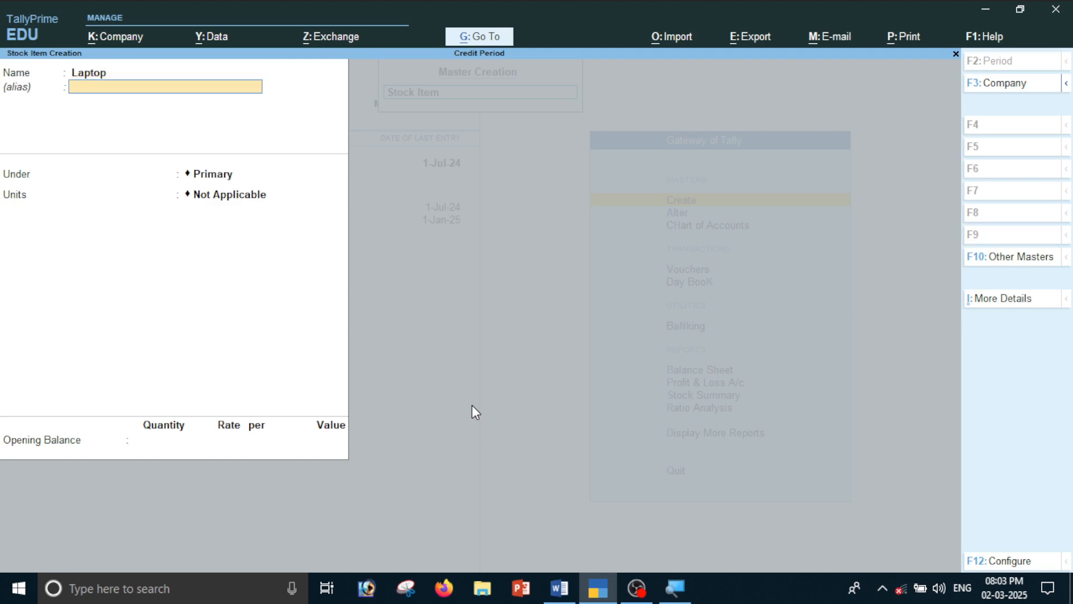
pyautogui.press('Right')
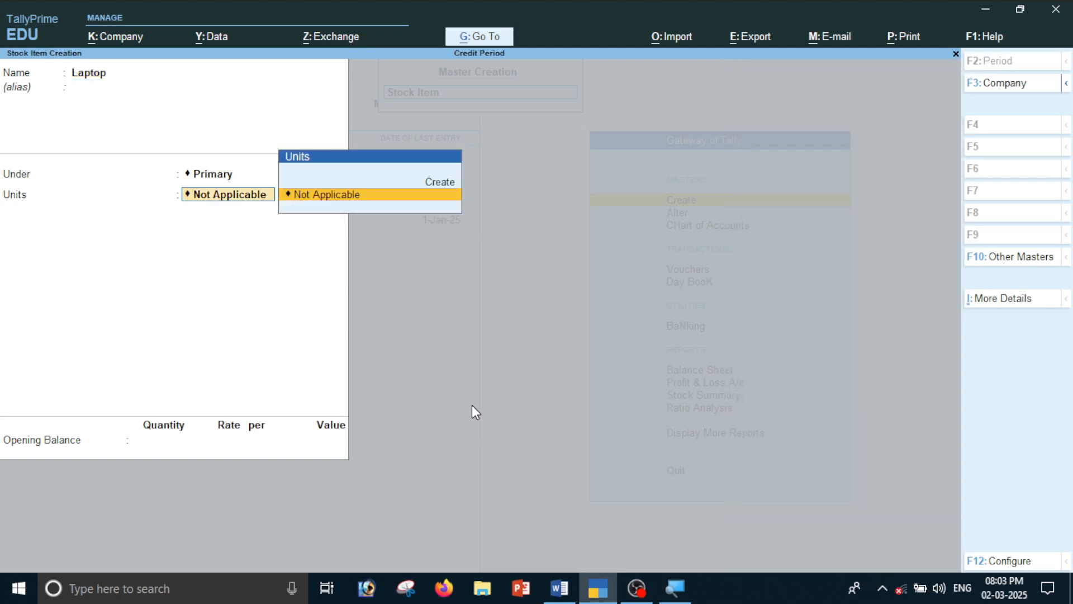
pyautogui.press('BackSpace')
pyautogui.press('BackSpace')
pyautogui.press('Return')
pyautogui.press('Return')
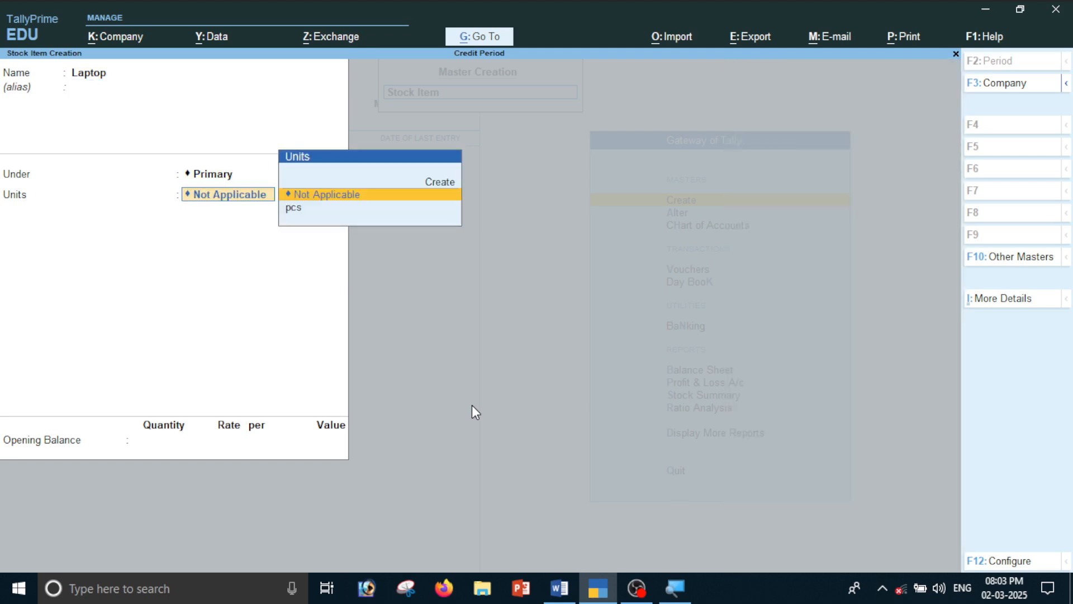
pyautogui.press('Down')
pyautogui.press('Return')
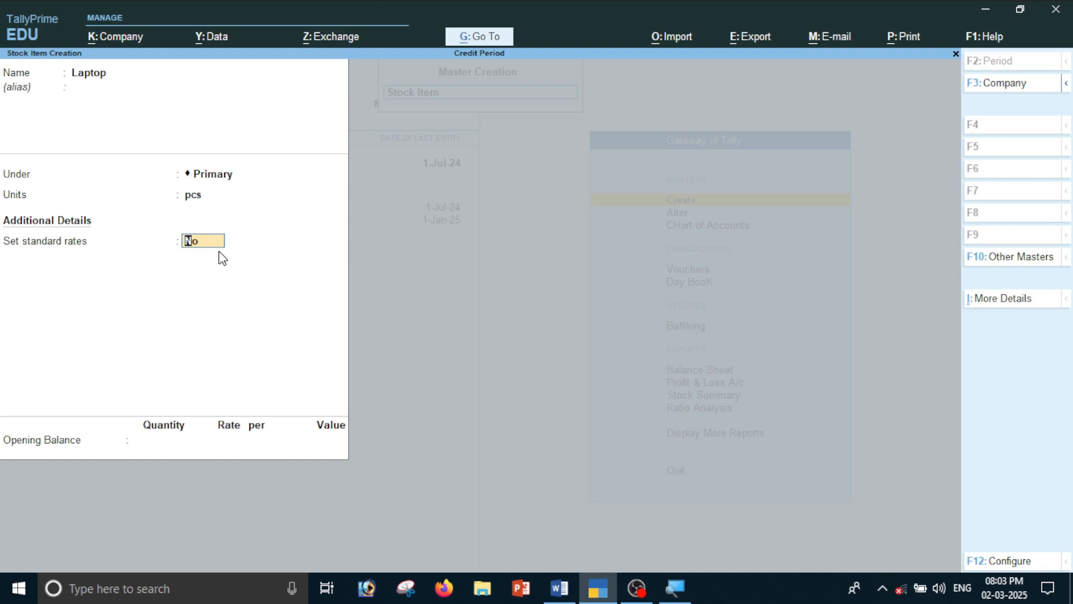
# - Enable standard rates for Laptop and enter a standard cost of 20,000 per pcs applicable from 1-Apr-24
pyautogui.write('y')
pyautogui.press('Return')
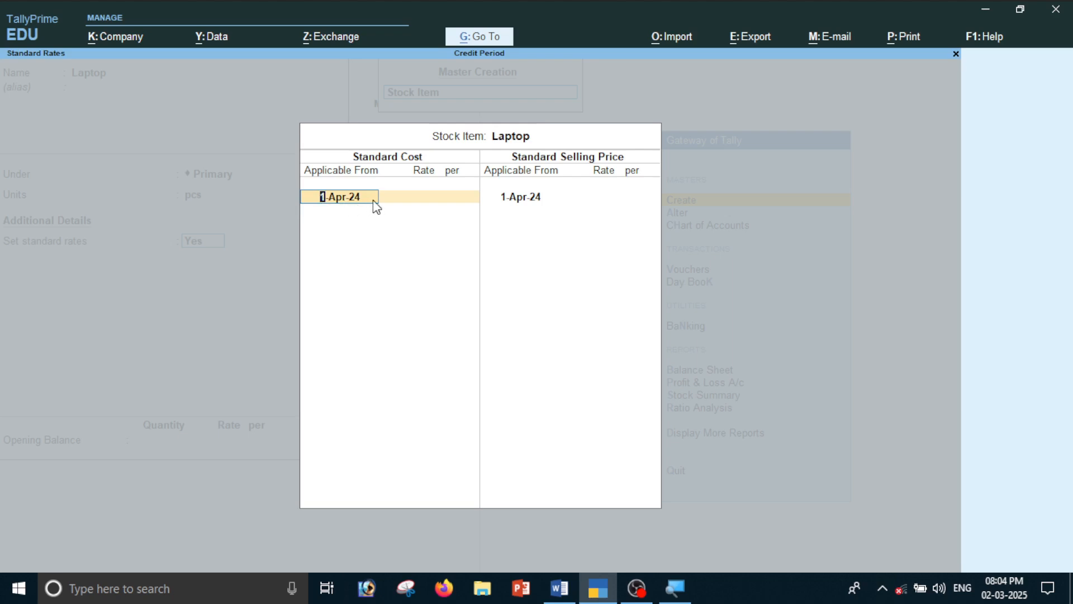
pyautogui.write('1-4')
pyautogui.press('Return')
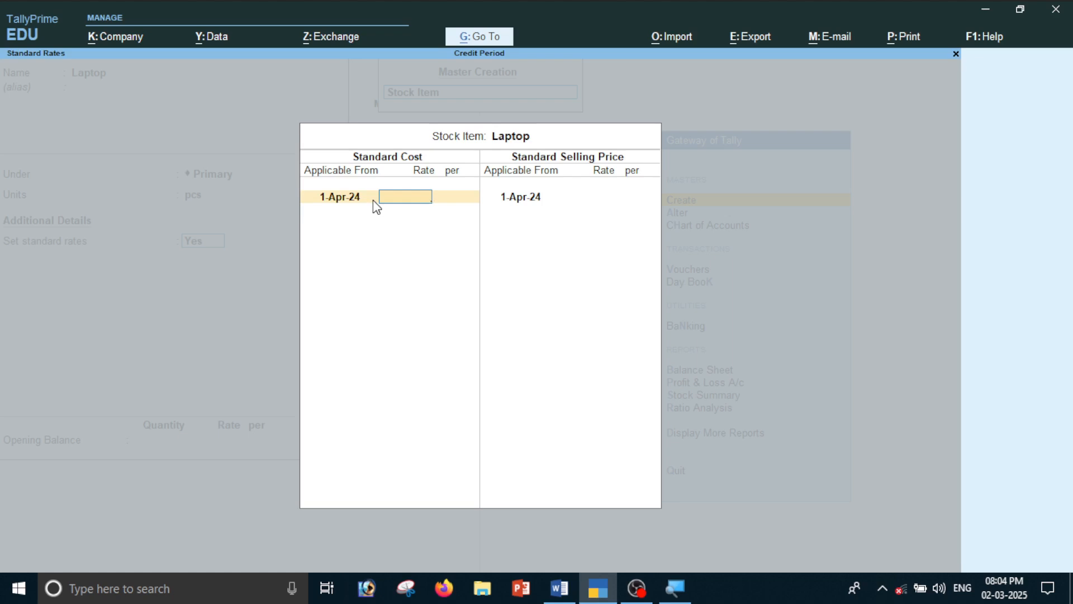
pyautogui.write('20000')
pyautogui.press('Return')
pyautogui.press('Return')
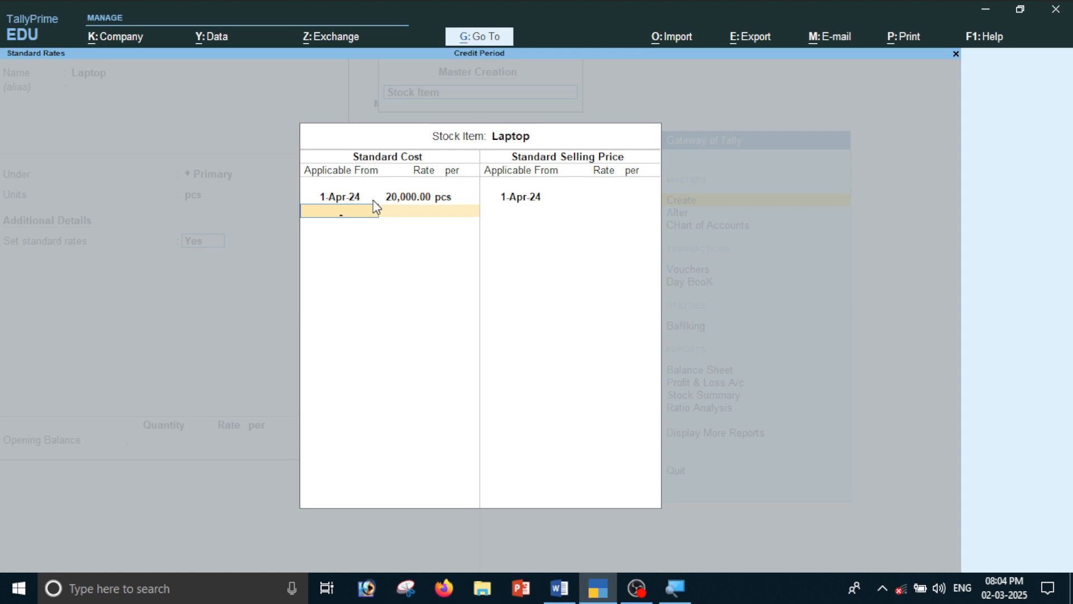
# - Add a second standard cost of 25,000 per pcs applicable from 1-May-24 and finish the cost list
pyautogui.write('1-5')
pyautogui.press('Return')
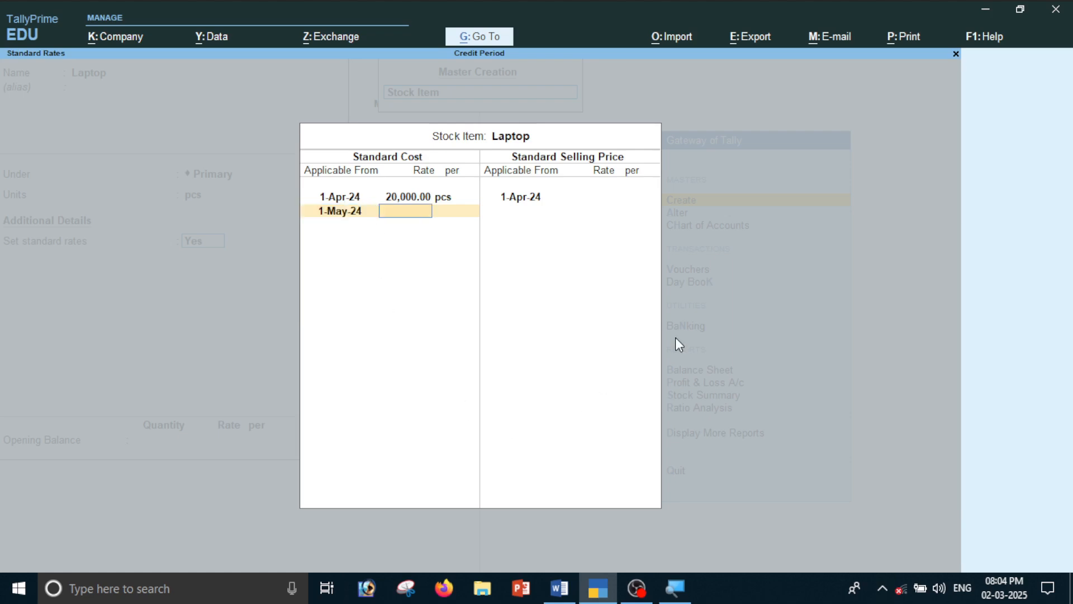
pyautogui.write('25000')
pyautogui.press('Return')
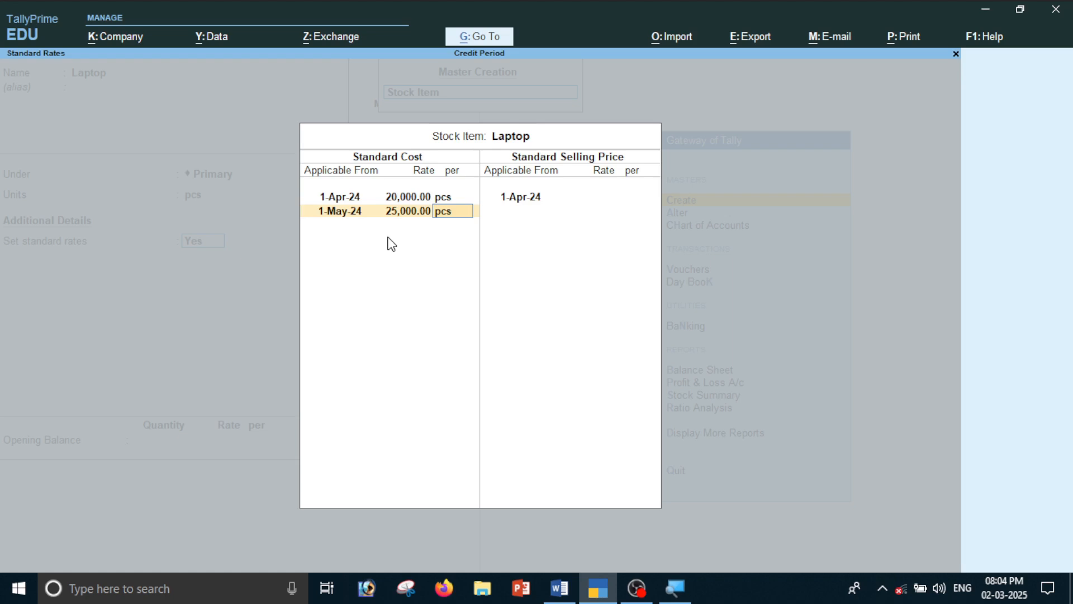
pyautogui.press('Return')
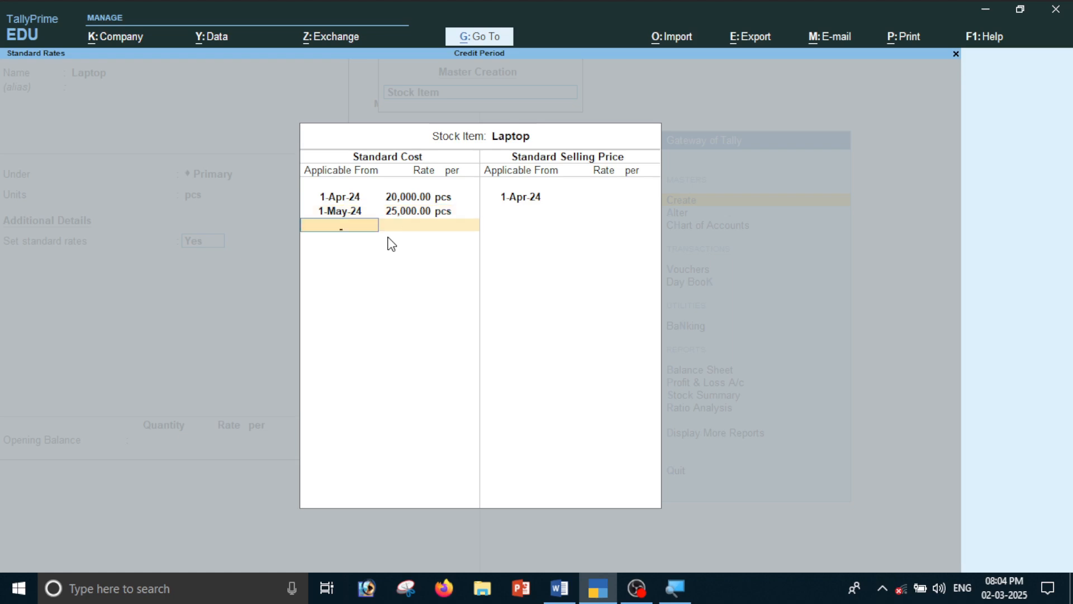
pyautogui.press('Return')
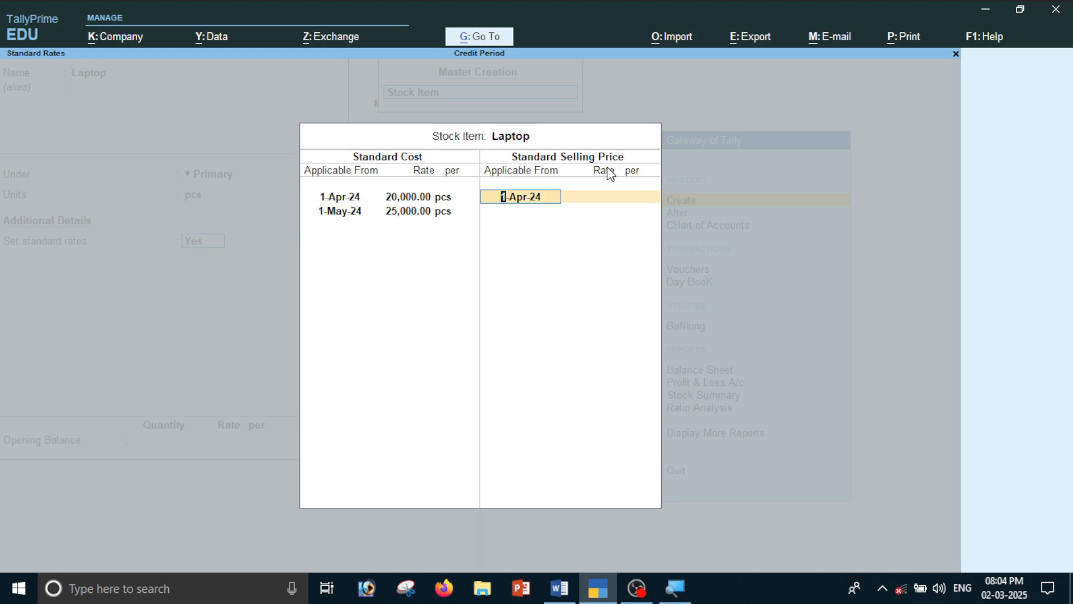
# - Enter a standard selling price of 25,000 per pcs applicable from 1-Apr-24
pyautogui.write('1-4')
pyautogui.press('Return')
pyautogui.write('25')
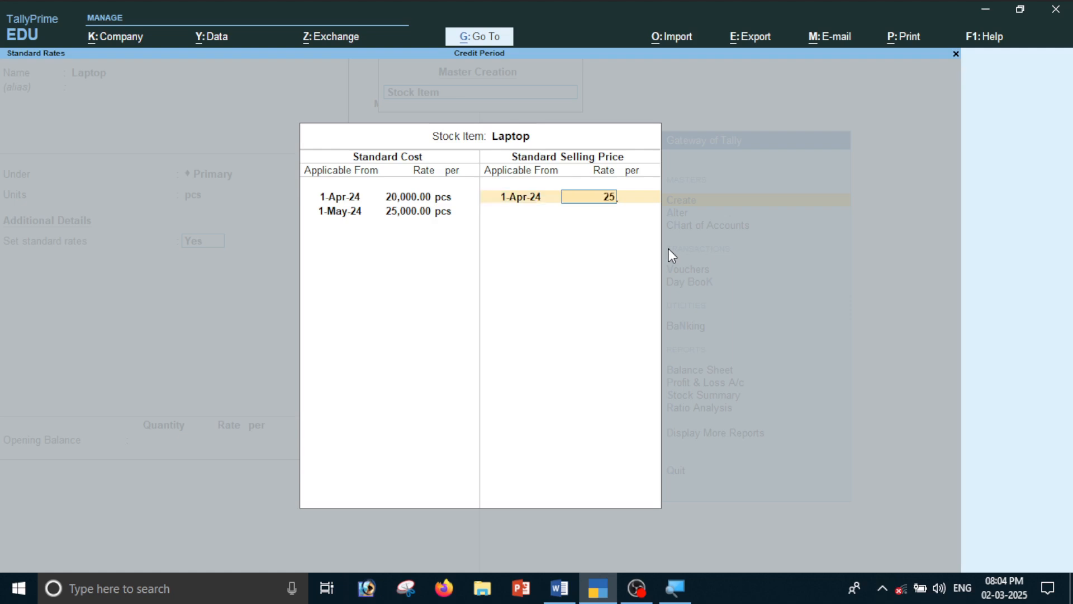
pyautogui.write('000')
pyautogui.press('Return')
pyautogui.press('Return')
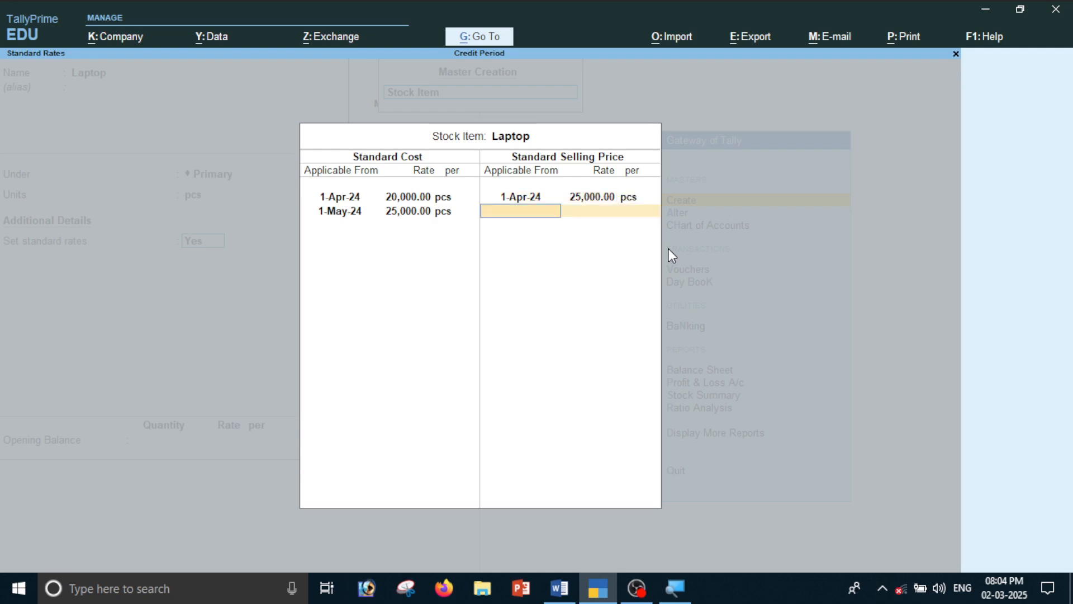
# - Add a standard selling price of 30,000 per pcs applicable from 1-May-24
pyautogui.write('1-5')
pyautogui.press('Return')
pyautogui.write('3000')
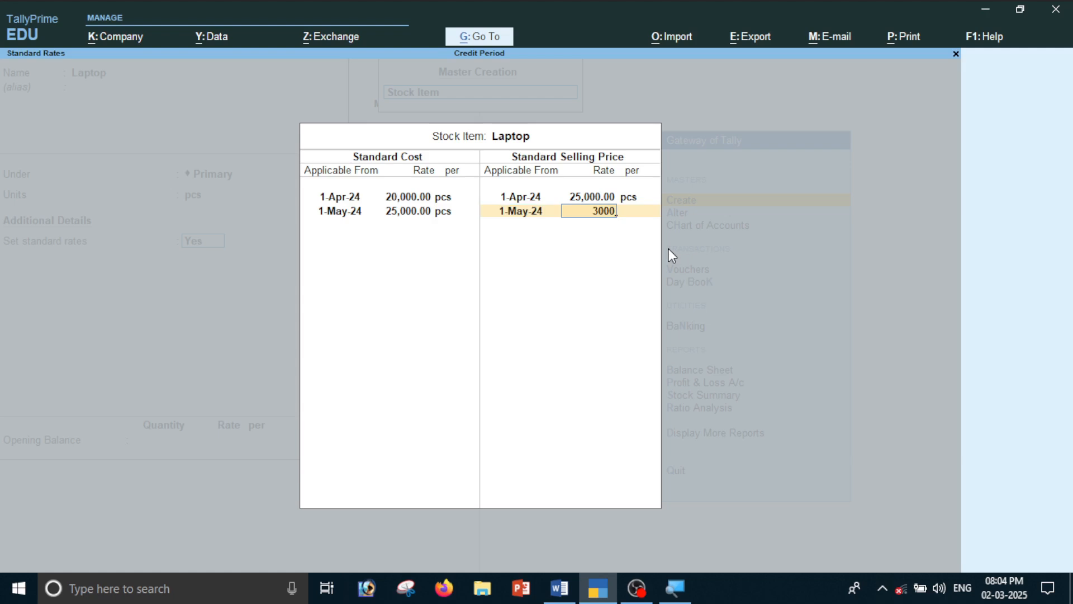
pyautogui.write('02')
pyautogui.press('BackSpace')
pyautogui.press('Return')
pyautogui.press('Return')
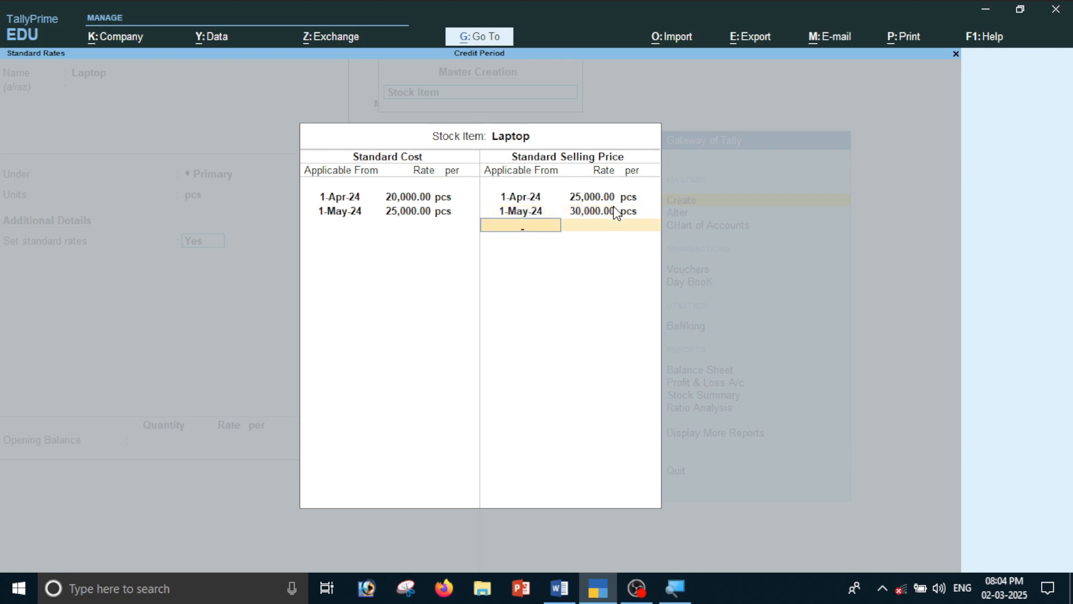
# - Save the Laptop stock item with its standard rates and return to the Gateway of Tally
pyautogui.press('Return')
pyautogui.press('Return')
pyautogui.press('Return')
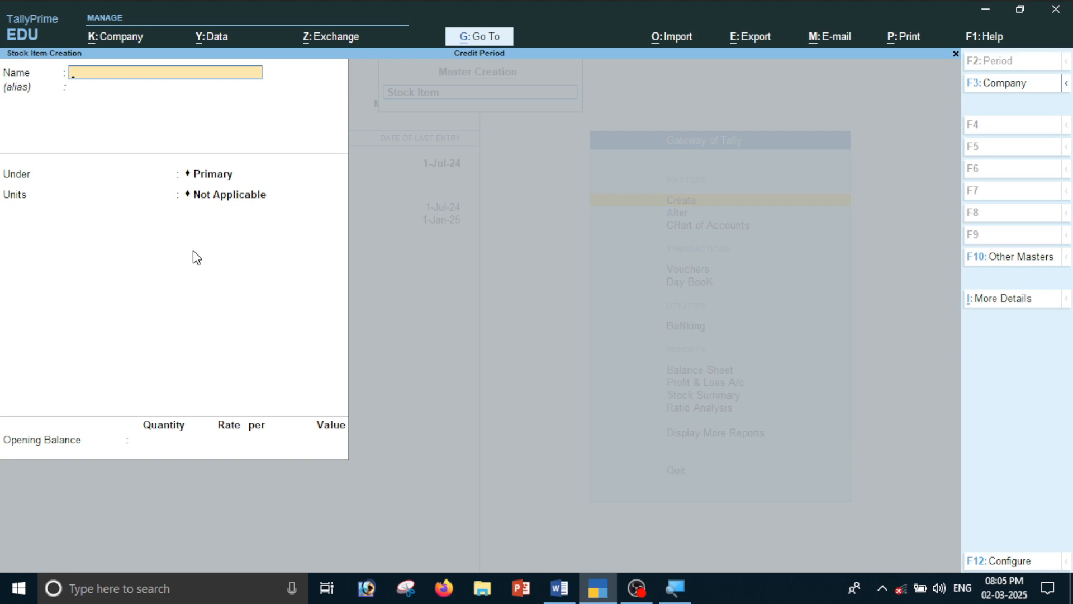
pyautogui.press('Escape')
pyautogui.press('y')
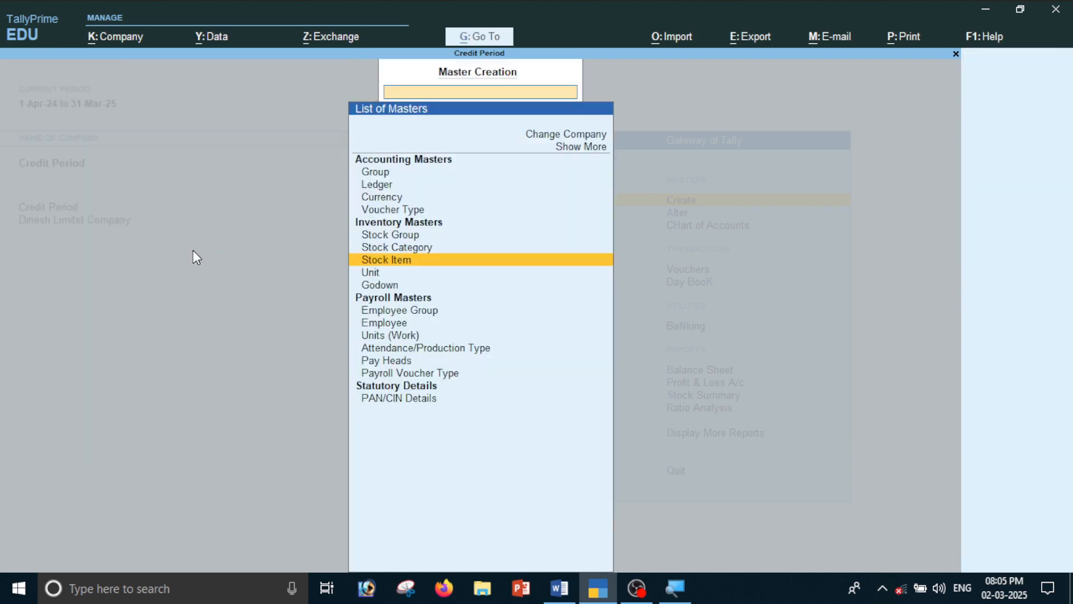
pyautogui.press('Escape')
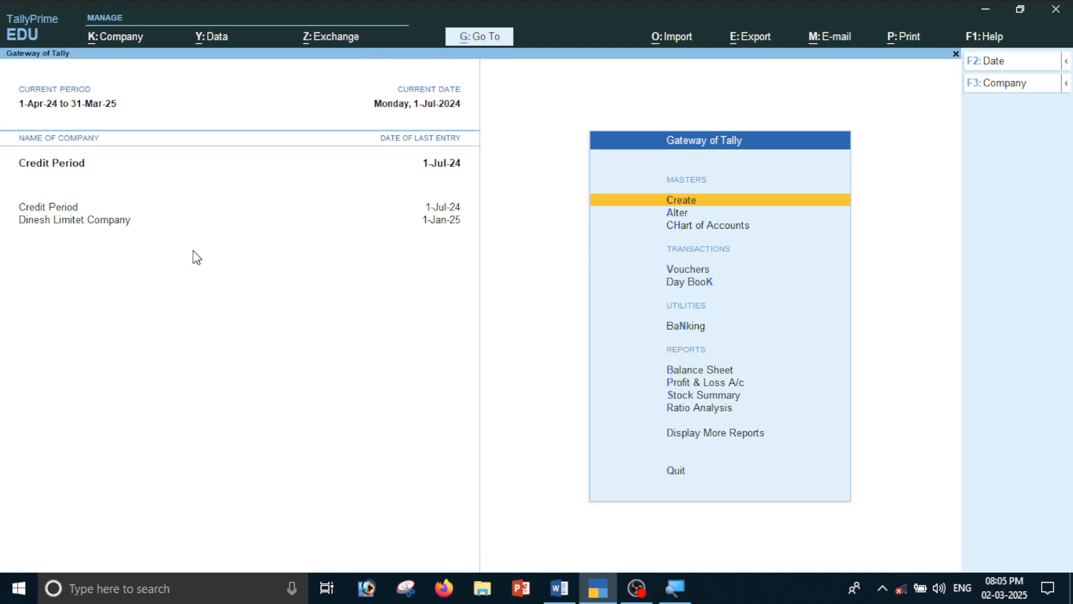
# - Open the Book stock item for alteration from the inventory masters
pyautogui.press('Down')
pyautogui.press('Return')
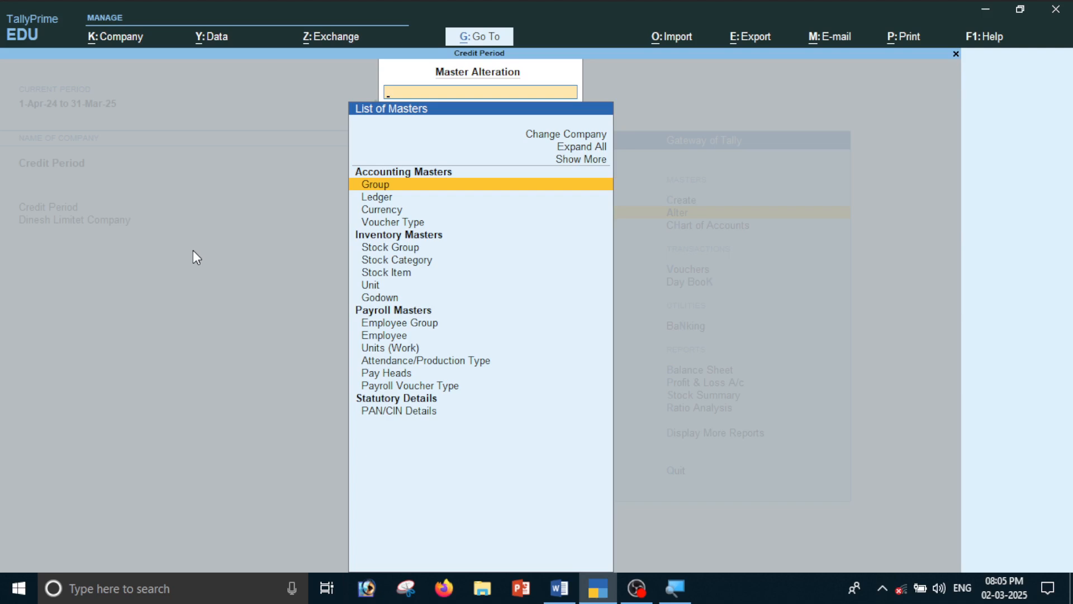
pyautogui.press('Down')
pyautogui.press('Down')
pyautogui.press('Down')
pyautogui.press('Down')
pyautogui.press('Down')
pyautogui.press('Down')
pyautogui.press('Up')
pyautogui.press('Up')
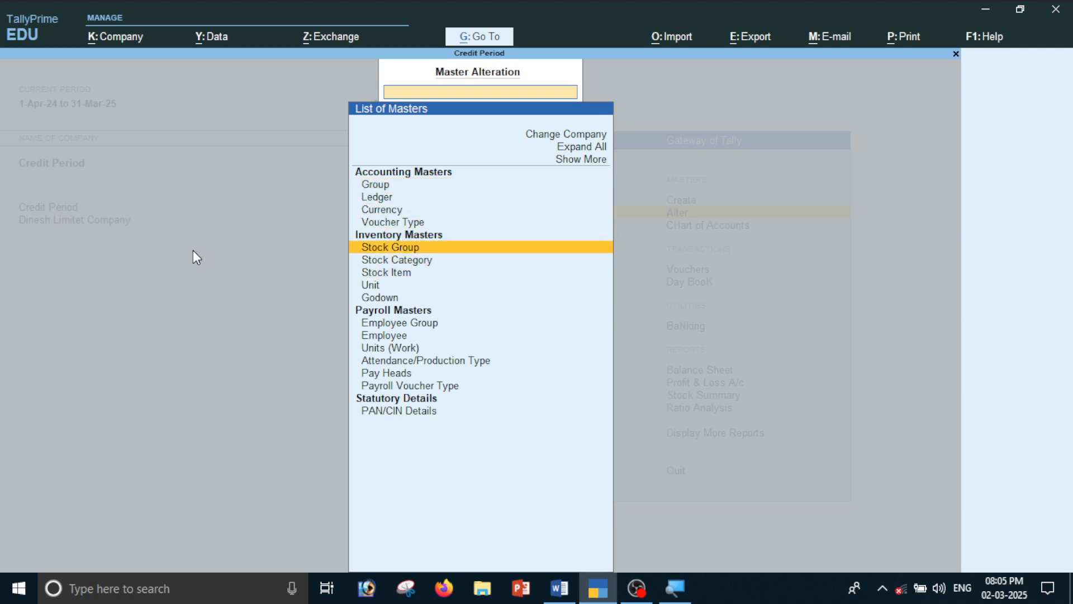
pyautogui.press('Down')
pyautogui.press('Down')
pyautogui.press('Return')
pyautogui.press('Down')
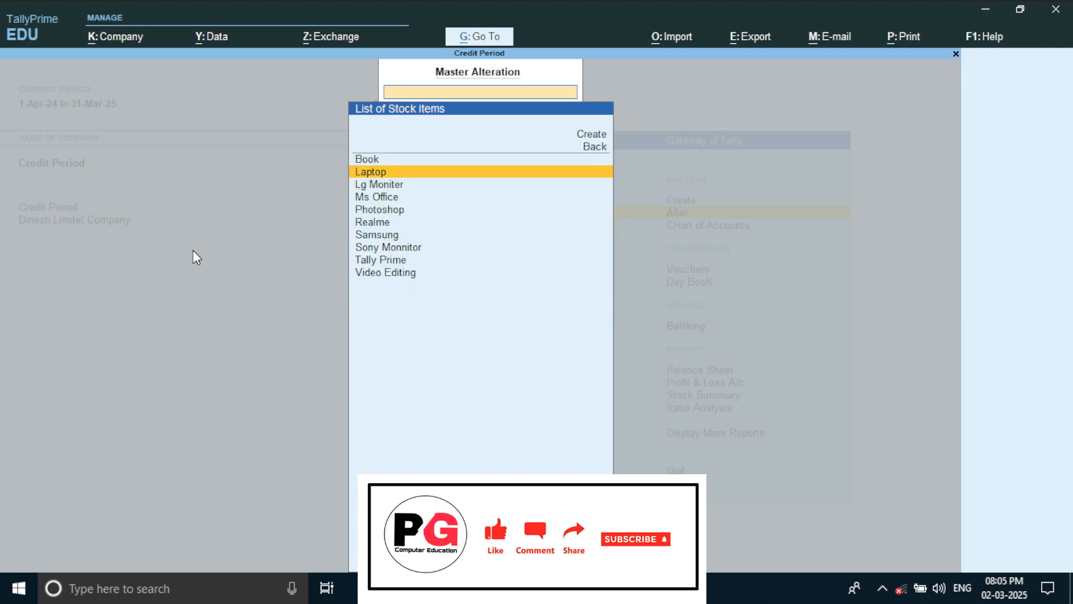
pyautogui.press('Up')
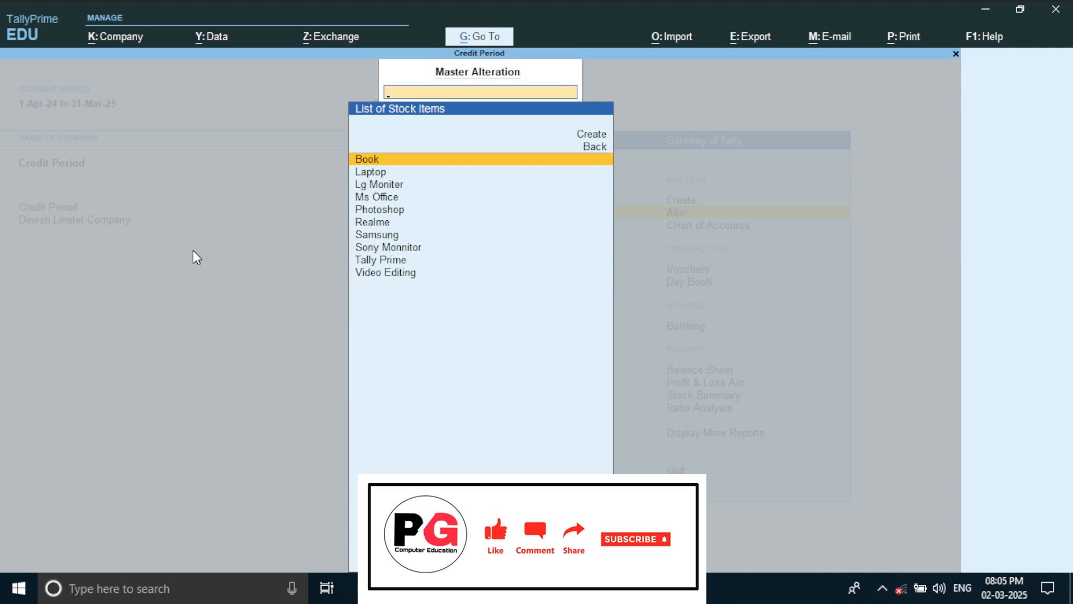
pyautogui.press('Return')
# - Enable altering standard rates for the Book item, keeping its name, group and units
pyautogui.press('Return')
pyautogui.press('Return')
pyautogui.press('Return')
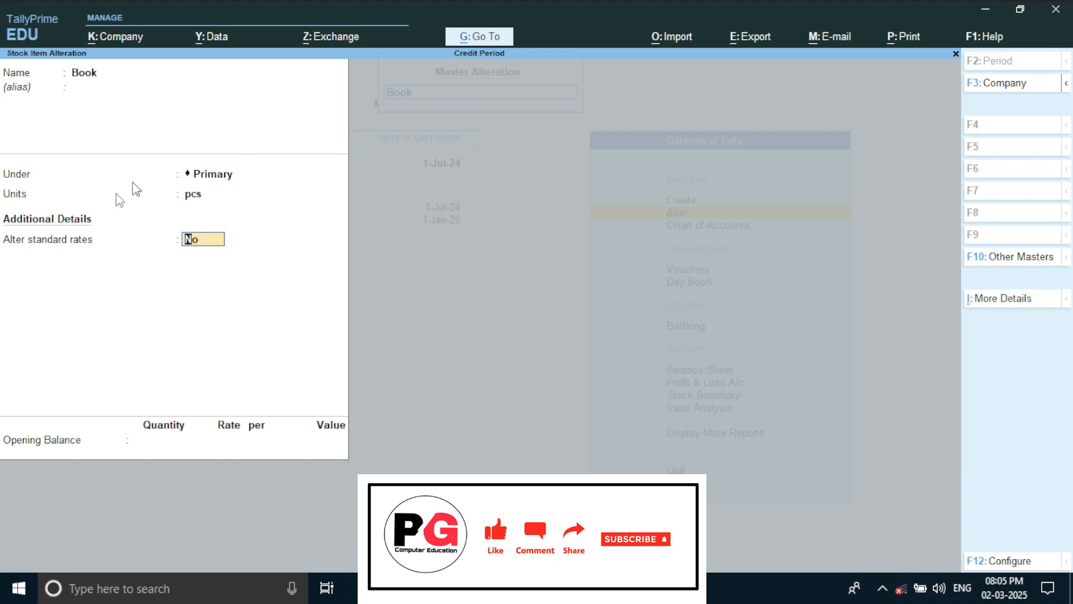
pyautogui.write('y')
pyautogui.press('Return')
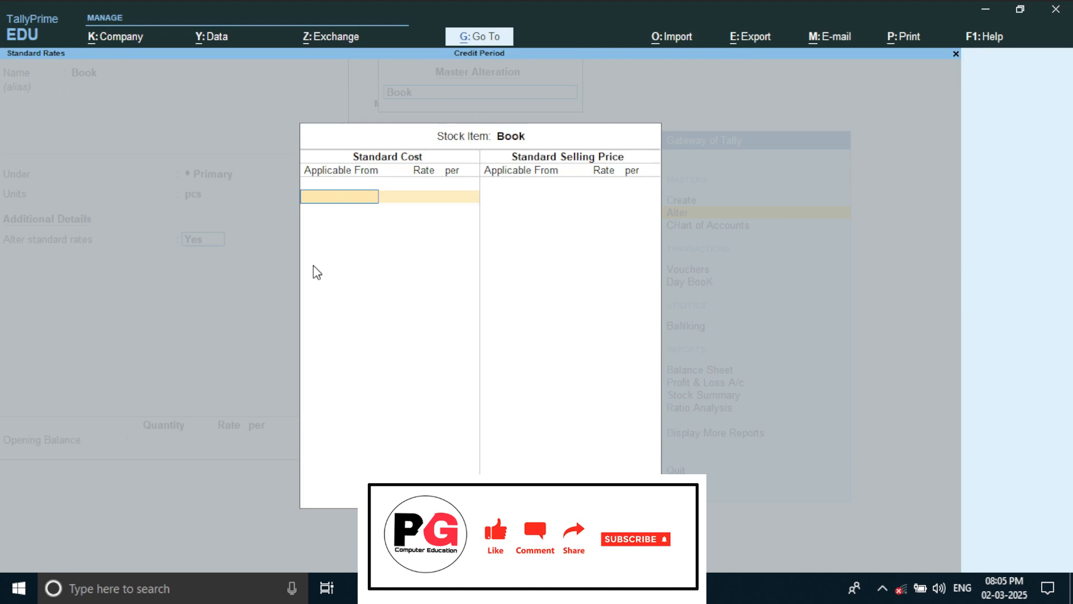
# - Enter a standard cost of 2,000 per pcs for Book applicable from 1-Apr-24
pyautogui.write('1-4')
pyautogui.press('Return')
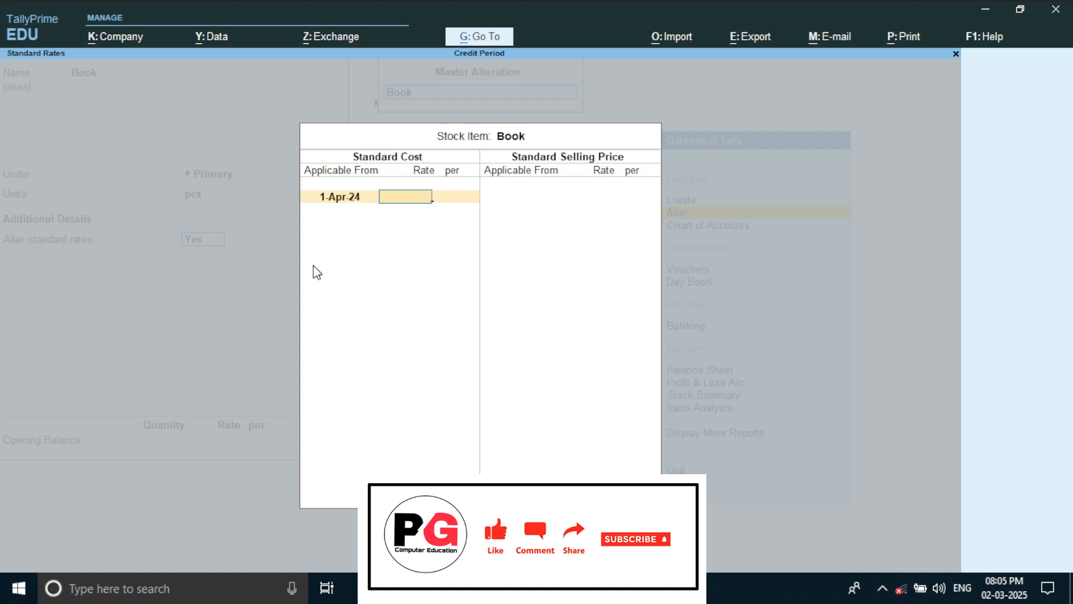
pyautogui.write('2100')
pyautogui.press('BackSpace')
pyautogui.press('BackSpace')
pyautogui.press('BackSpace')
pyautogui.press('BackSpace')
pyautogui.write('2000')
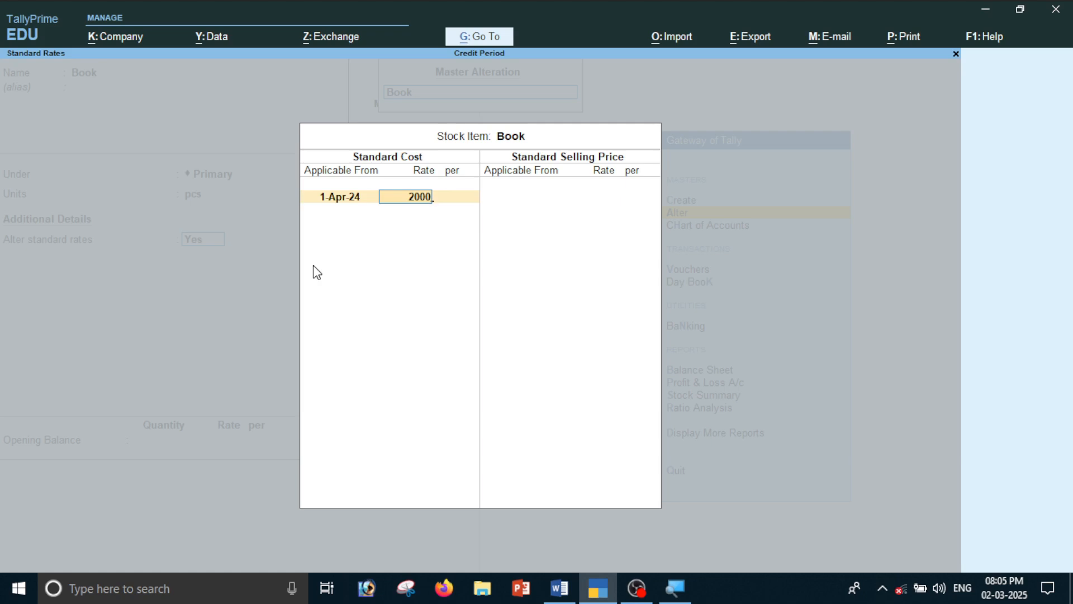
pyautogui.press('Return')
pyautogui.press('Return')
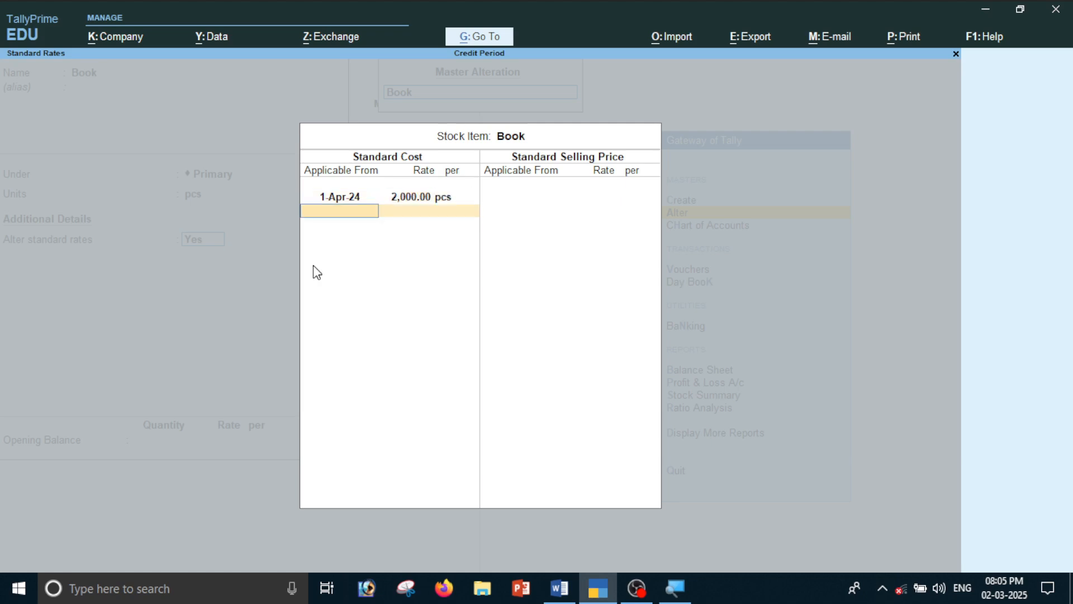
# - Add a second standard cost of 2,500 per pcs for Book from 1-May-24 and finish the cost list
pyautogui.write('1-5')
pyautogui.press('Return')
pyautogui.write('2500')
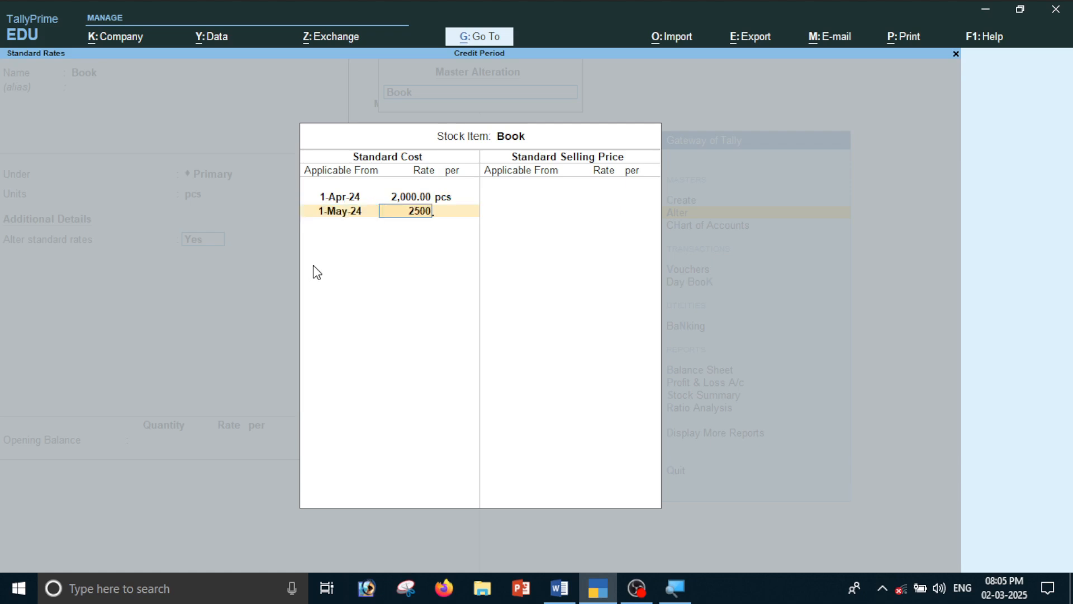
pyautogui.press('Return')
pyautogui.press('Return')
pyautogui.press('Return')
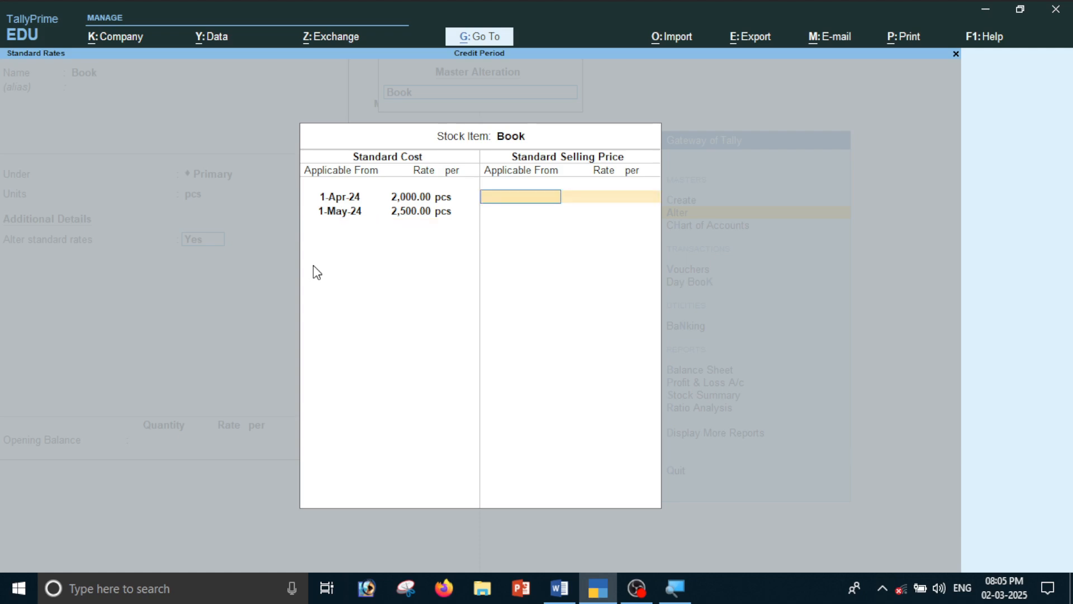
# - Enter a standard selling price of 3,000 per pcs for Book applicable from 1-Apr-24
pyautogui.write('1-4')
pyautogui.press('Return')
pyautogui.write('25')
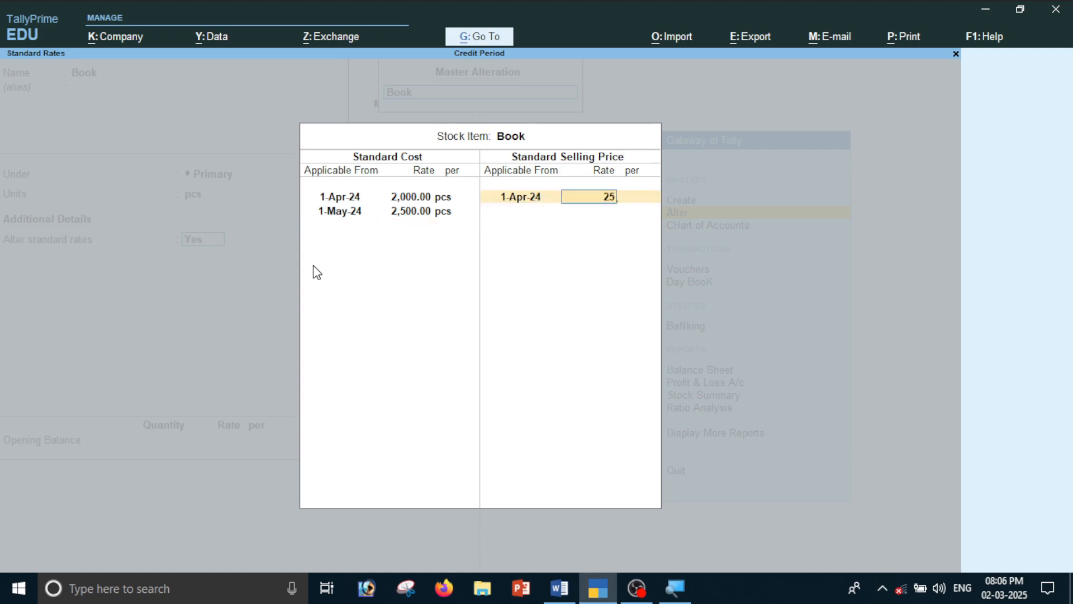
pyautogui.write('00')
pyautogui.press('BackSpace')
pyautogui.press('BackSpace')
pyautogui.press('BackSpace')
pyautogui.press('BackSpace')
pyautogui.write('3000')
pyautogui.press('Return')
pyautogui.press('Return')
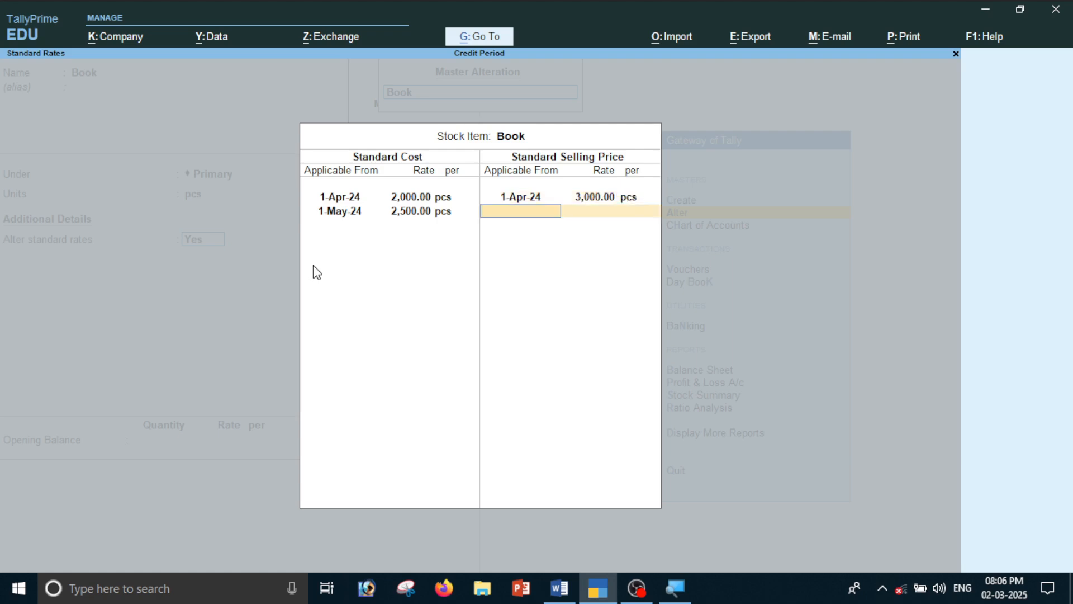
# - Add a standard selling price of 3,500 per pcs for Book from 1-May-24 and close the rates list
pyautogui.write('1-5')
pyautogui.press('Return')
pyautogui.write('3500')
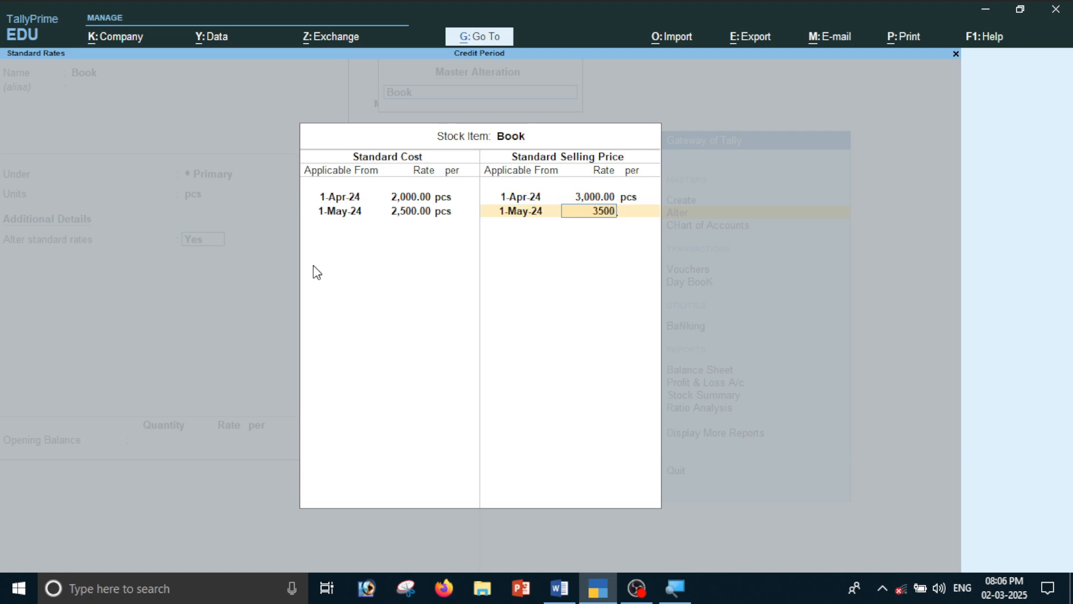
pyautogui.press('Return')
pyautogui.press('Return')
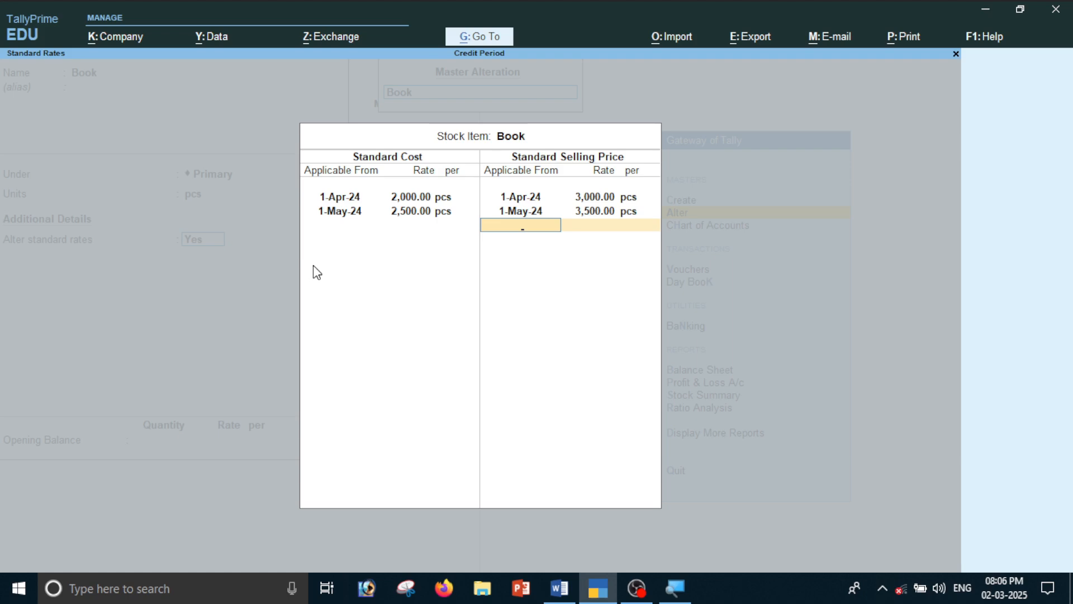
pyautogui.press('Return')
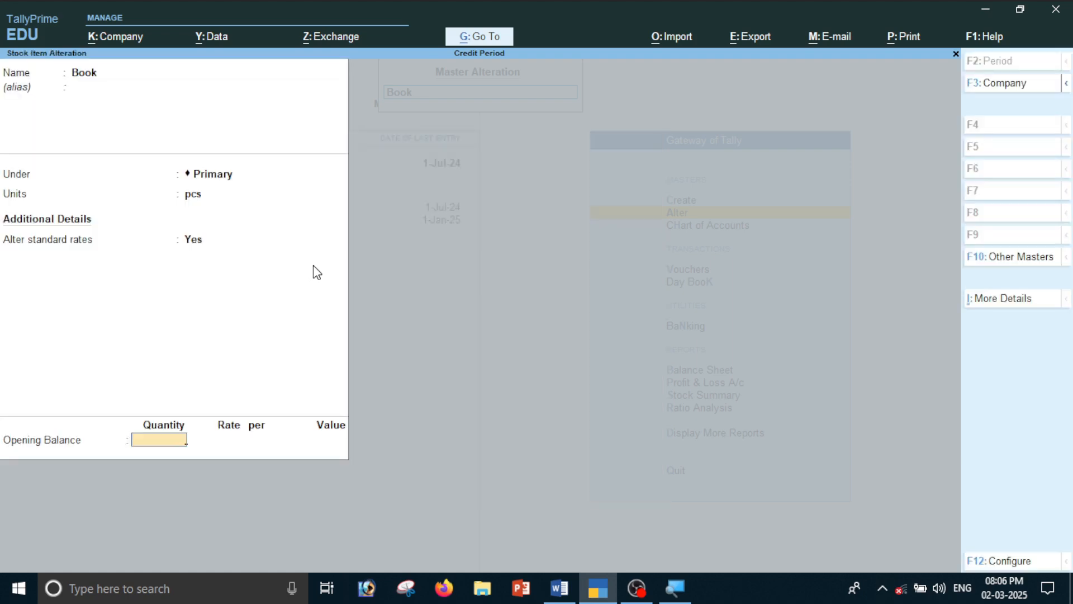
# - Save the Book stock item without an opening balance and return to the Gateway of Tally
pyautogui.press('Return')
pyautogui.press('Return')
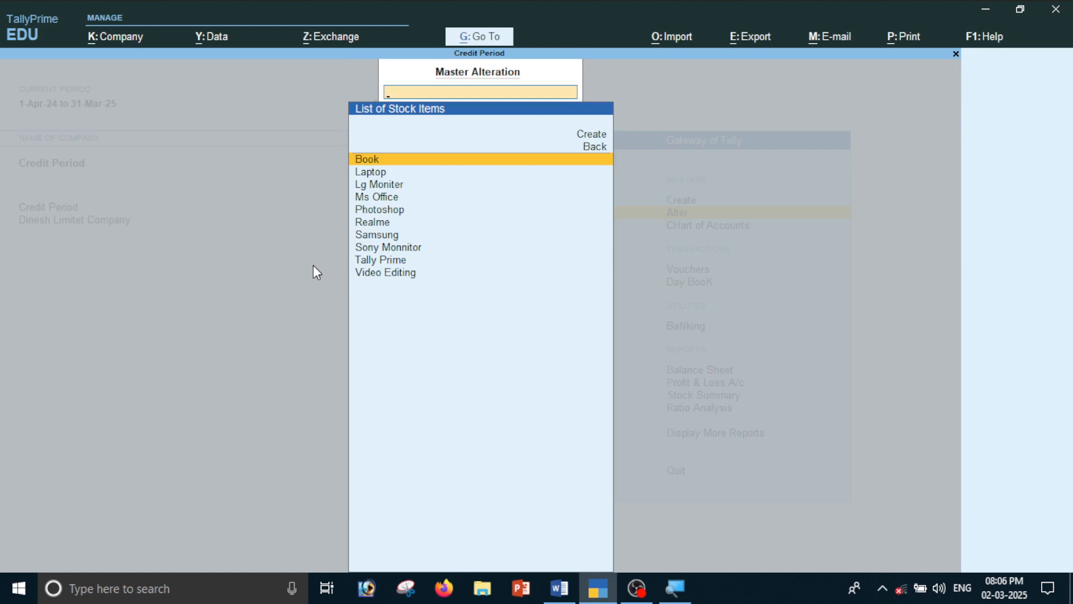
pyautogui.press('Escape')
pyautogui.press('Escape')
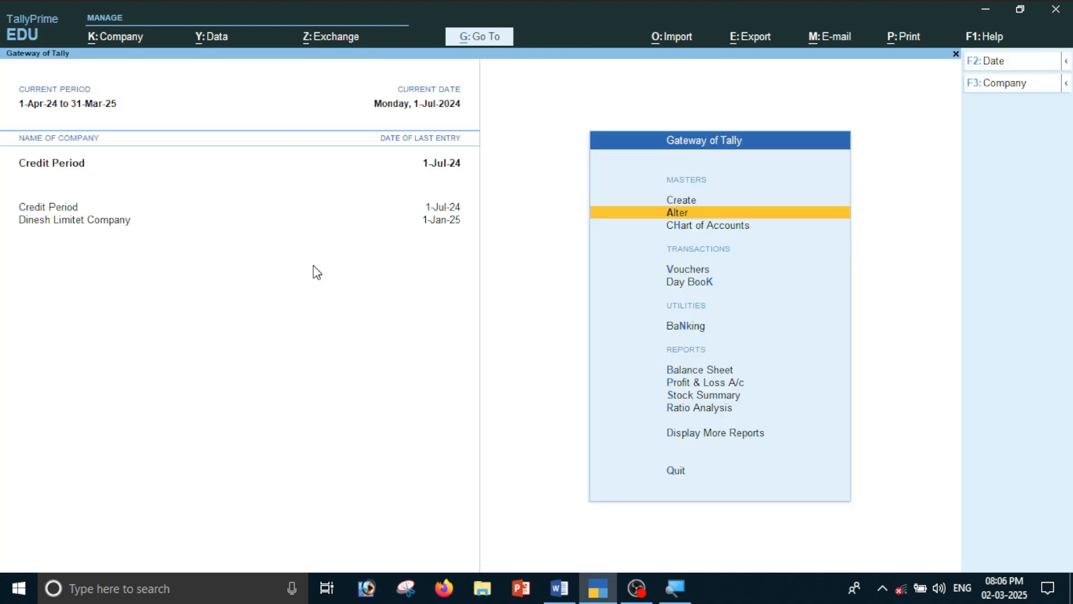
# - Start a new purchase voucher and set its date to 1-Apr-24
pyautogui.press('Down')
pyautogui.press('Down')
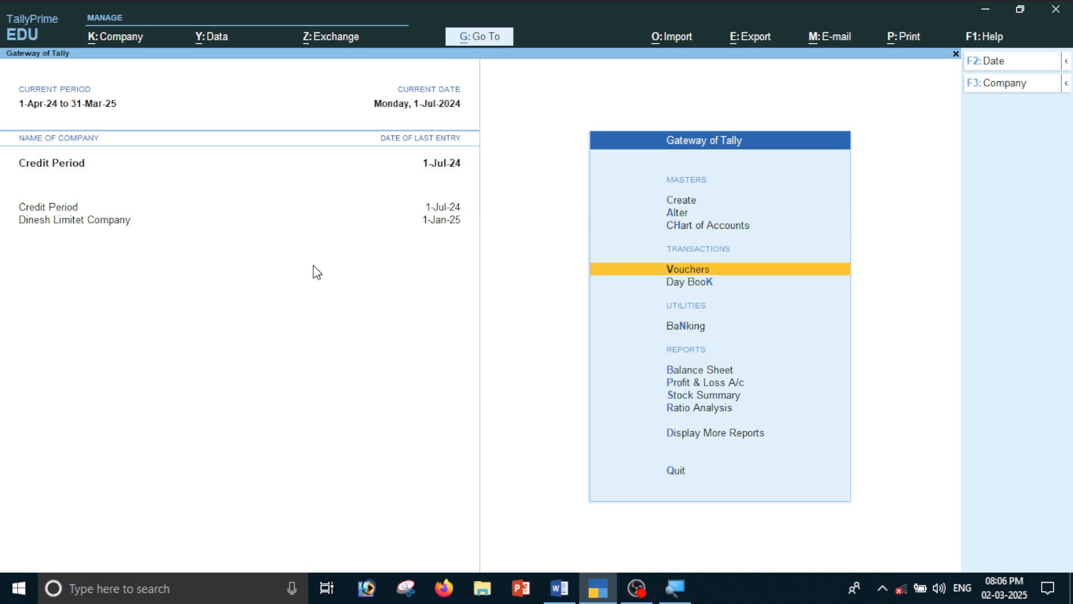
pyautogui.press('Return')
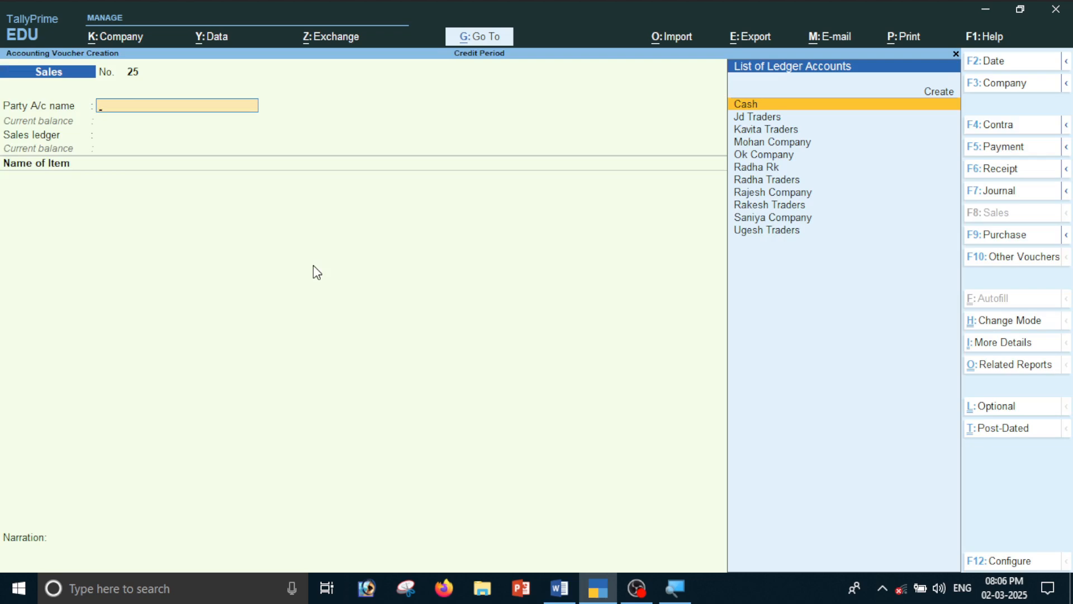
pyautogui.press('F9')
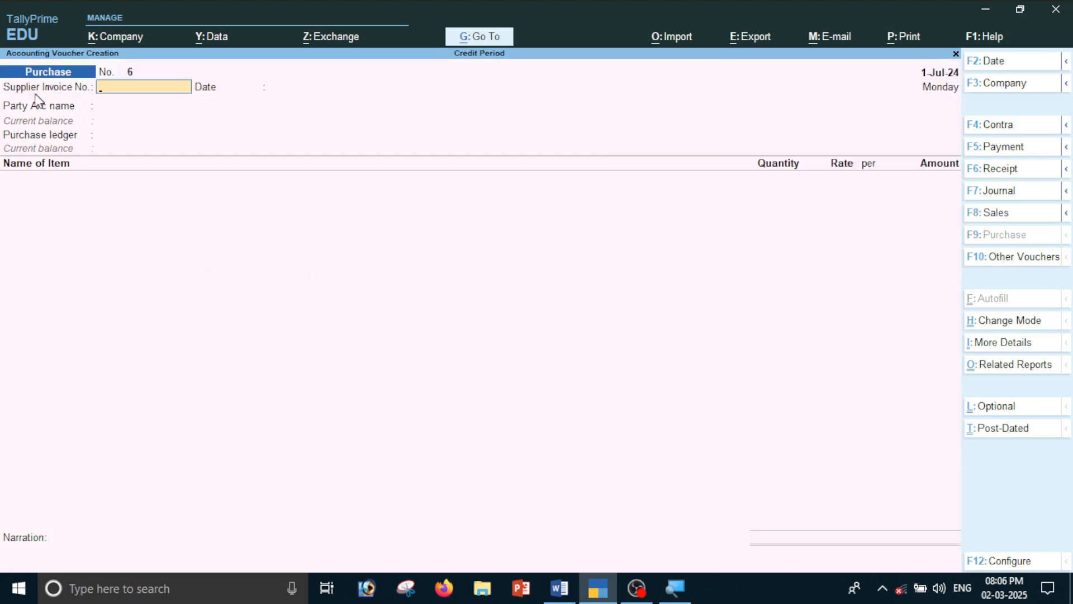
pyautogui.press('F2')
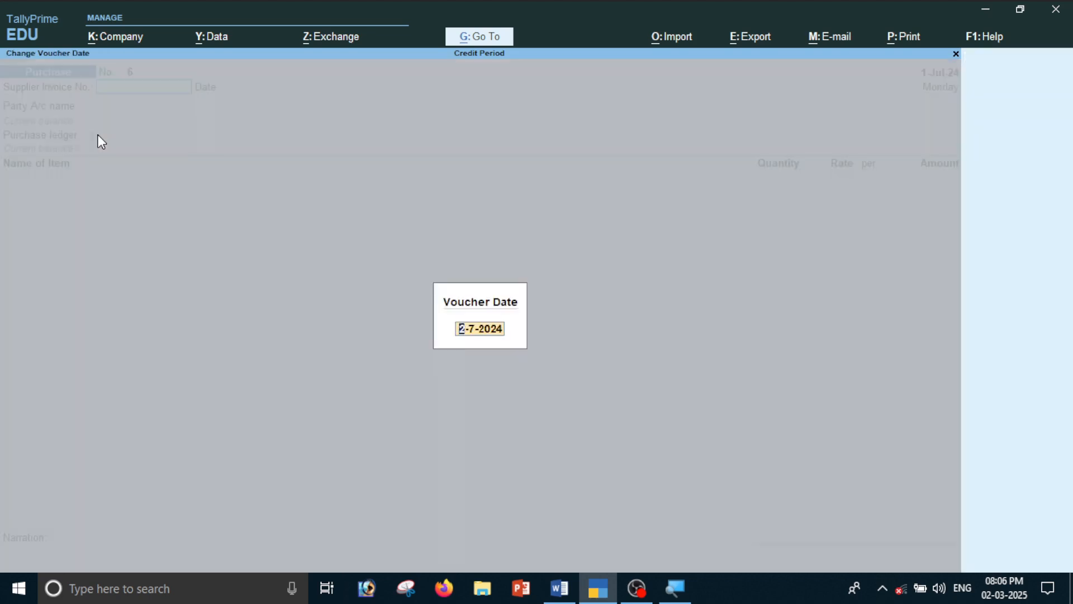
pyautogui.write('1-4')
pyautogui.press('Return')
# - Enter supplier invoice number 1256 and accept 1-Apr-24 as the invoice date
pyautogui.write('1256')
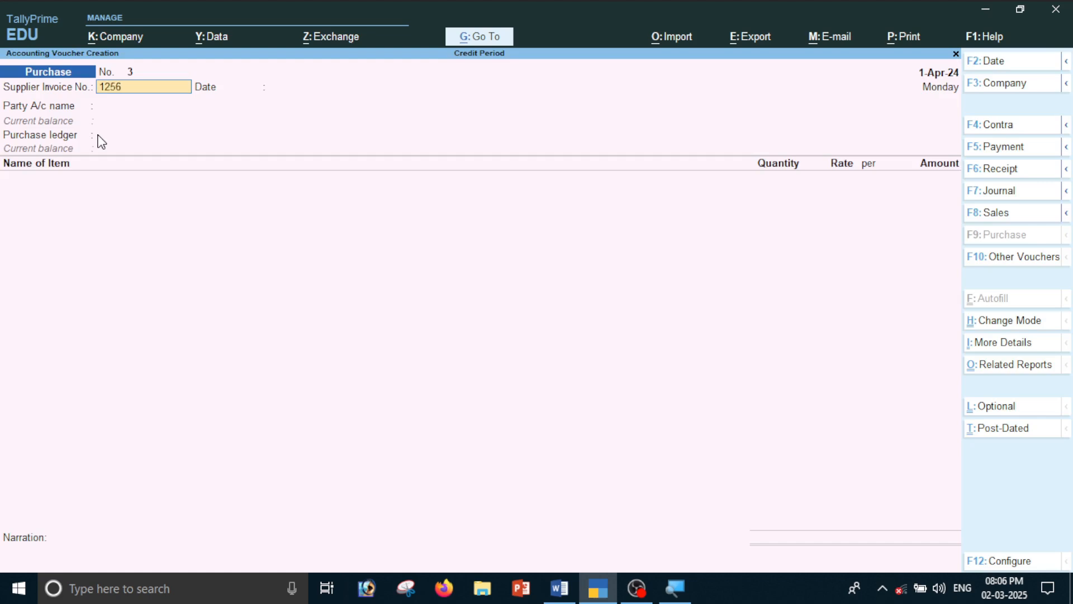
pyautogui.press('Return')
pyautogui.press('Return')
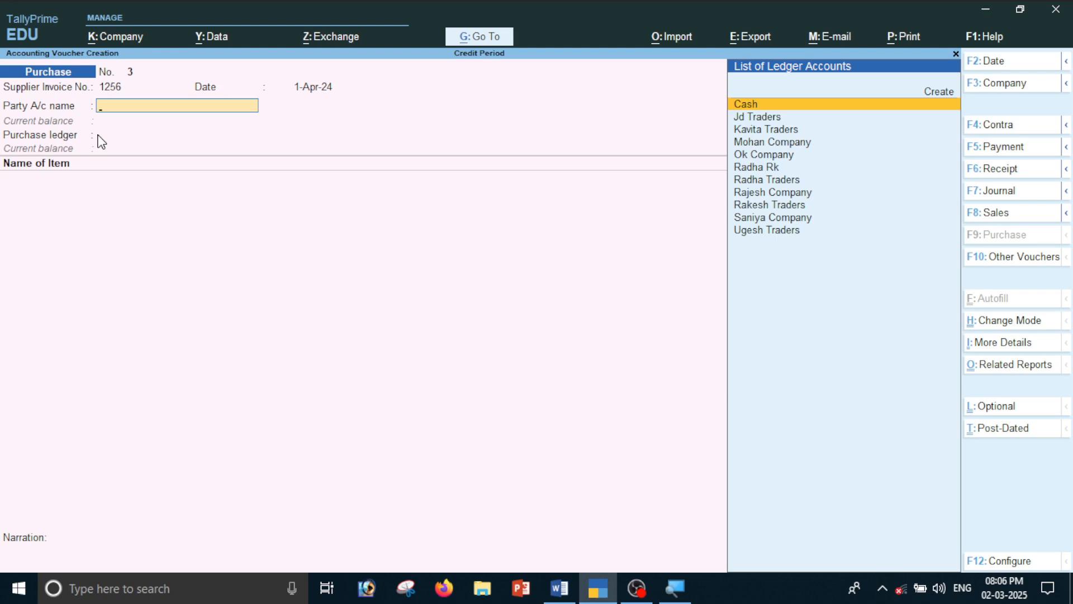
# - Choose Cash as the party account, accept the default receipt and party details, and select the Purchase ledger
pyautogui.press('Return')
pyautogui.press('Return')
pyautogui.press('Return')
pyautogui.press('Return')
pyautogui.press('Return')
pyautogui.press('Return')
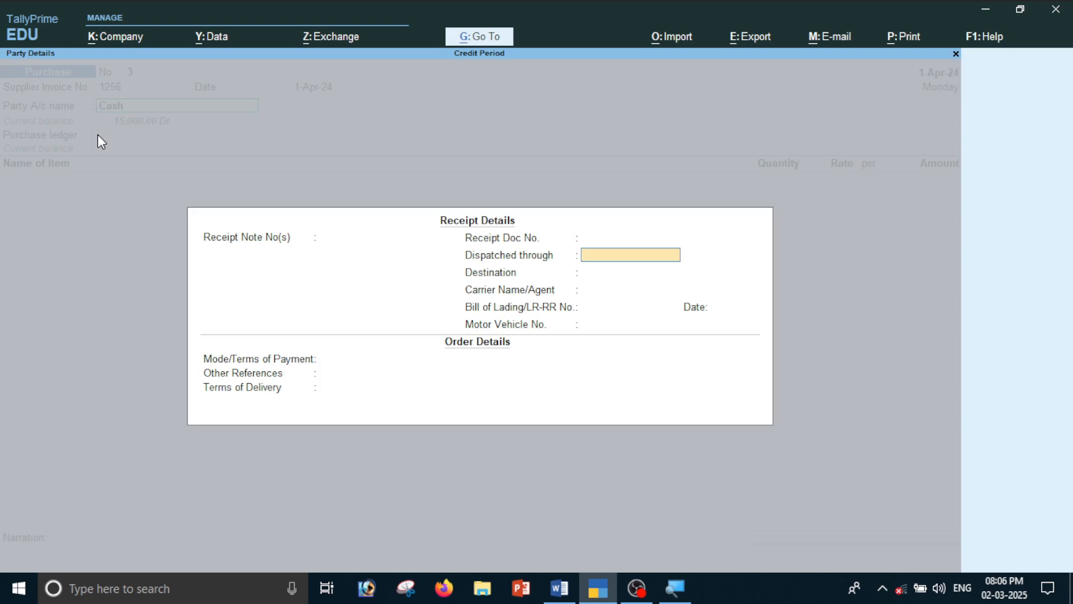
pyautogui.press('Return')
pyautogui.press('Return')
pyautogui.press('Return')
pyautogui.press('Return')
pyautogui.press('Return')
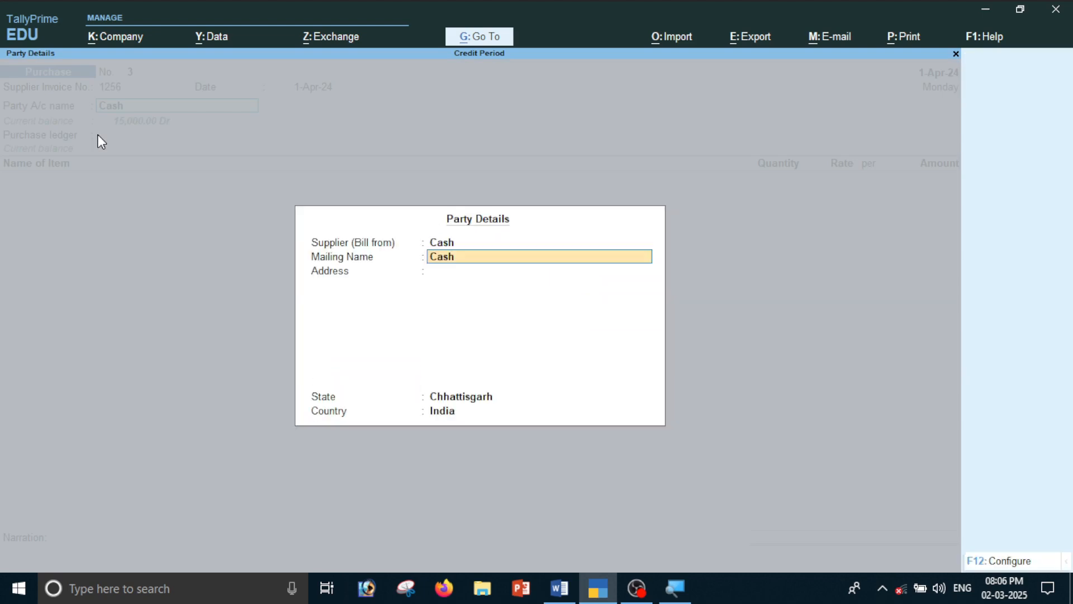
pyautogui.press('Return')
pyautogui.press('Return')
pyautogui.press('Return')
pyautogui.press('Return')
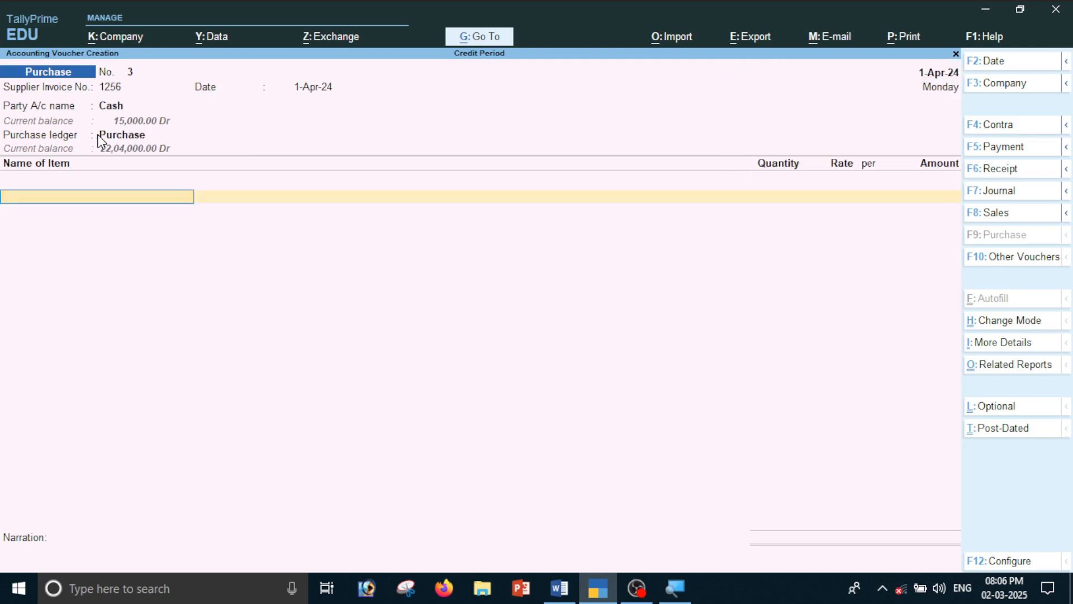
# - Add 5 pcs of Laptop to the purchase voucher, accepting the prefilled standard rate and amount
pyautogui.press('Down')
pyautogui.press('Down')
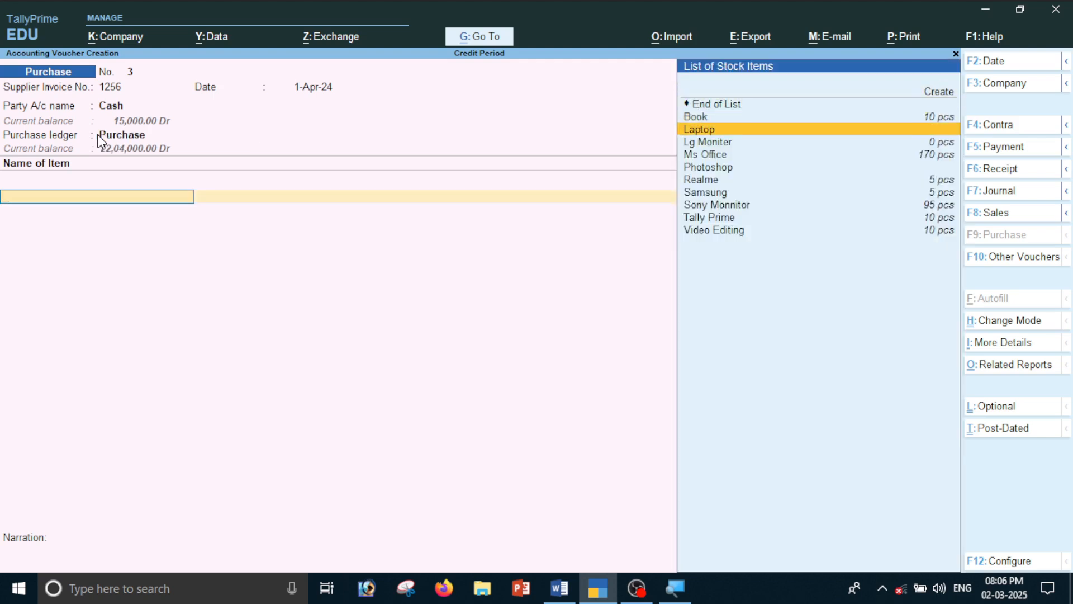
pyautogui.press('Return')
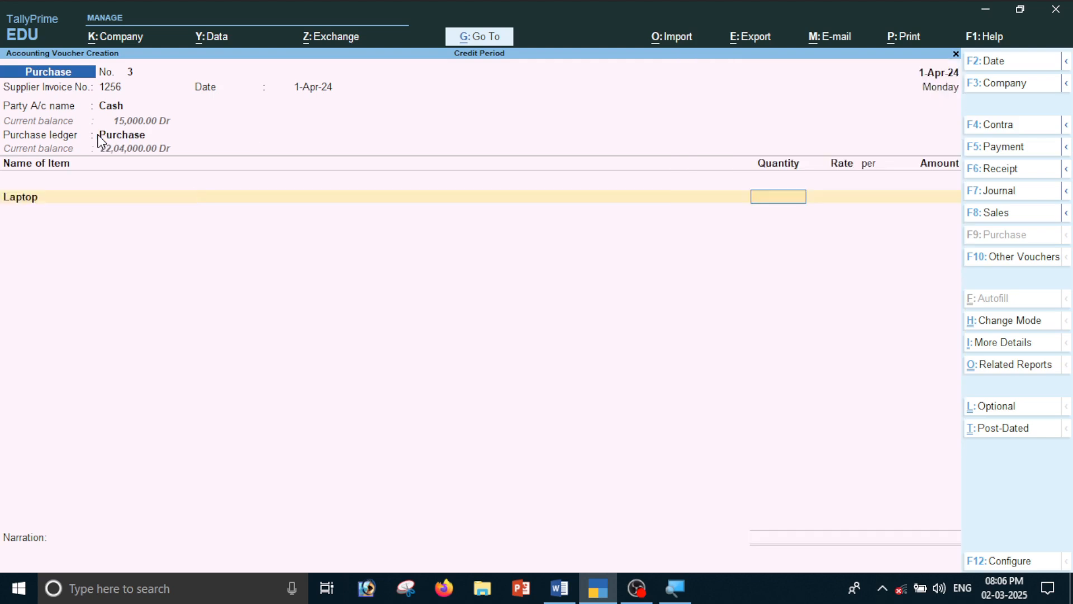
pyautogui.write('5')
pyautogui.press('Return')
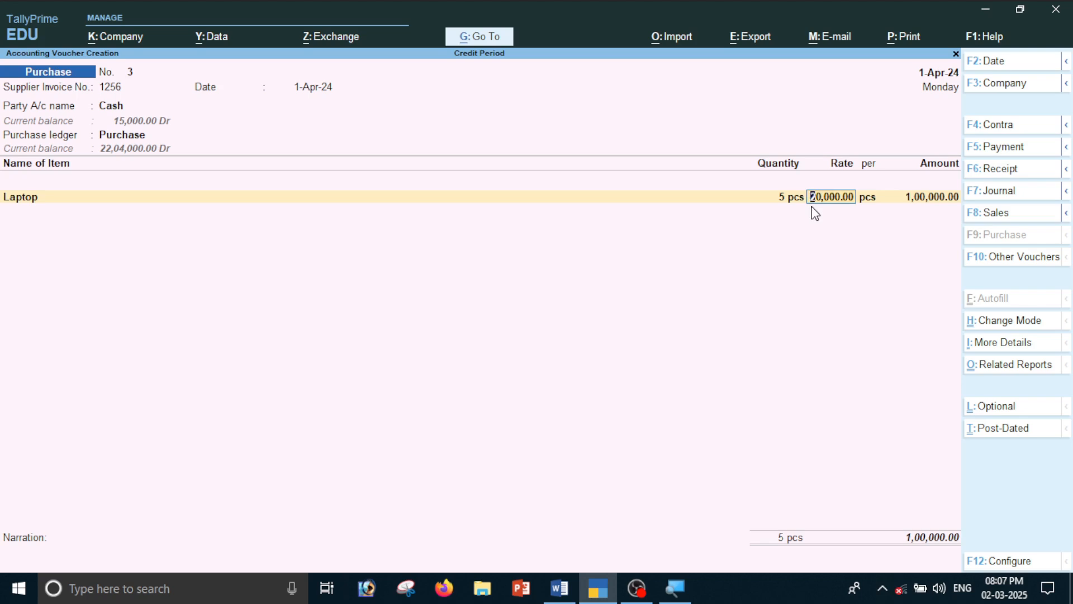
pyautogui.press('Return')
pyautogui.press('Return')
pyautogui.press('Return')
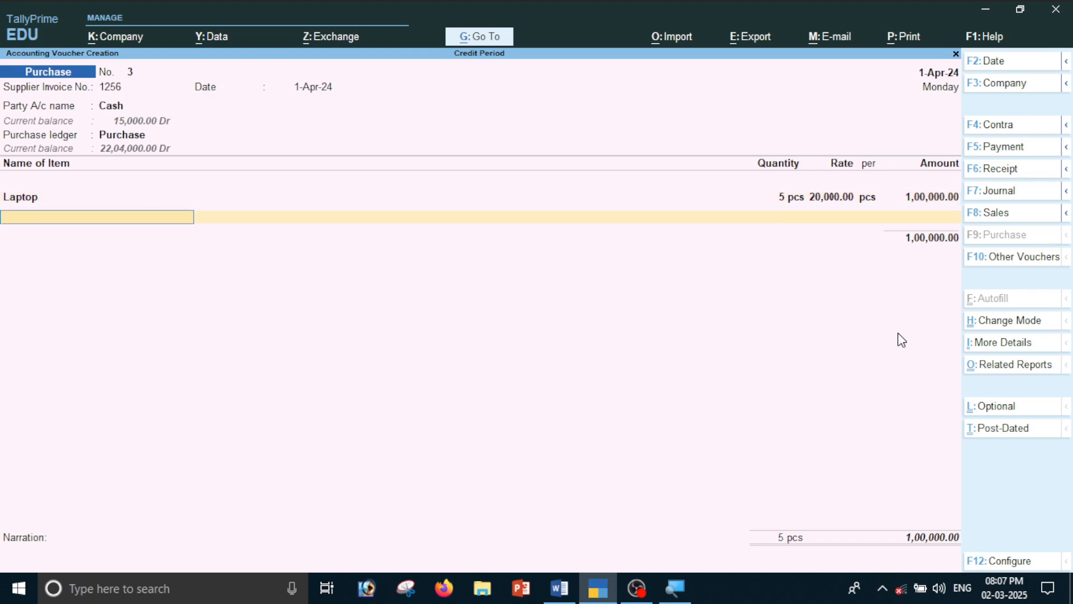
# - Add 5 pcs of Book on the second item line, accepting the prefilled standard rate
pyautogui.write('B')
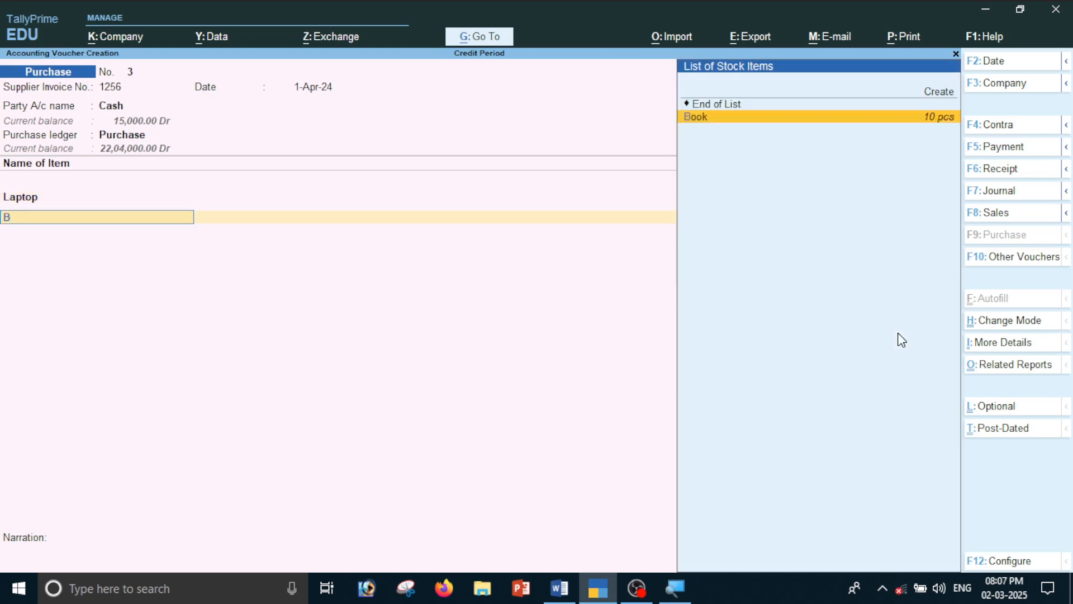
pyautogui.press('Return')
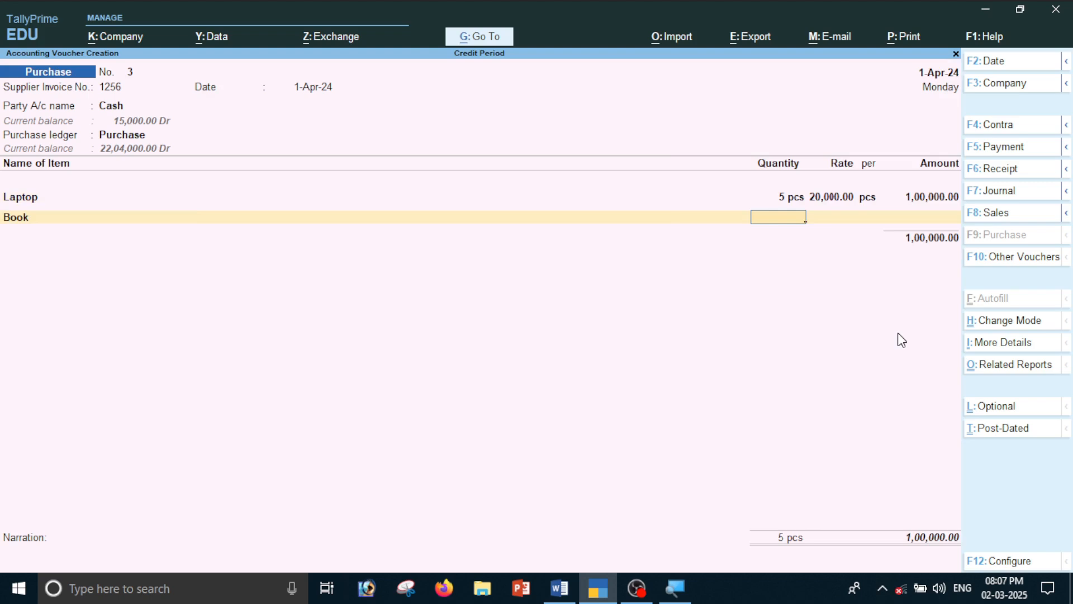
pyautogui.write('5')
pyautogui.press('Return')
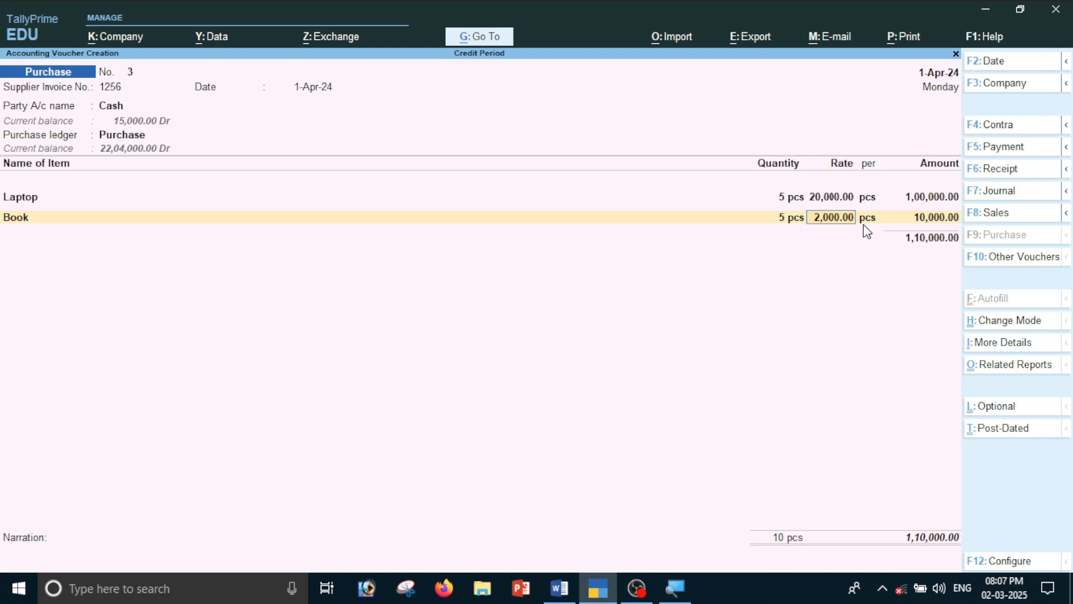
pyautogui.press('Return')
pyautogui.press('Return')
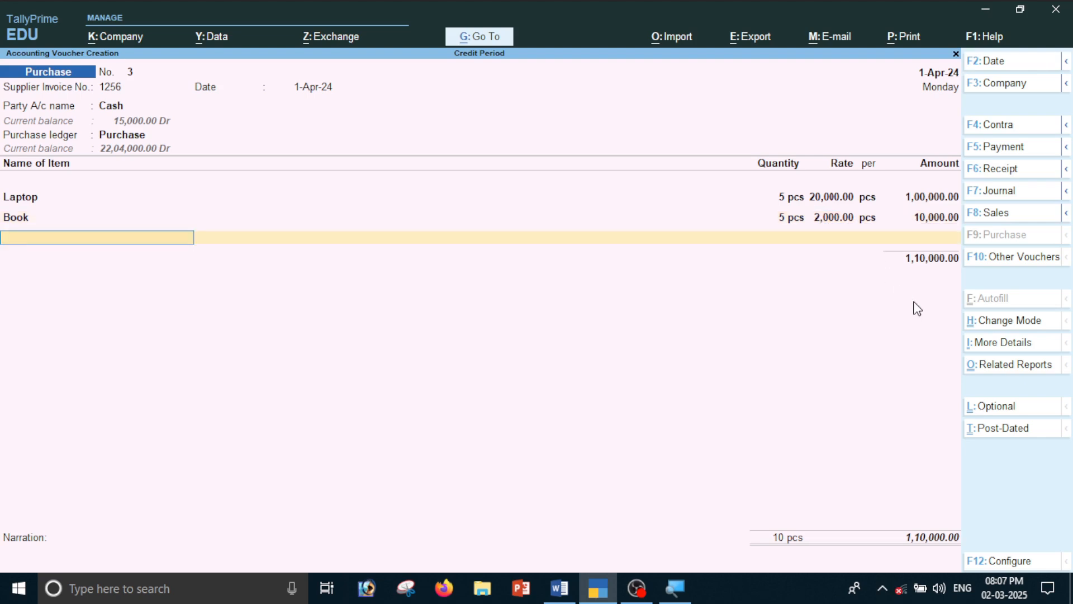
# - End the item list, save the purchase voucher without a narration, and start a sales voucher
pyautogui.press('Return')
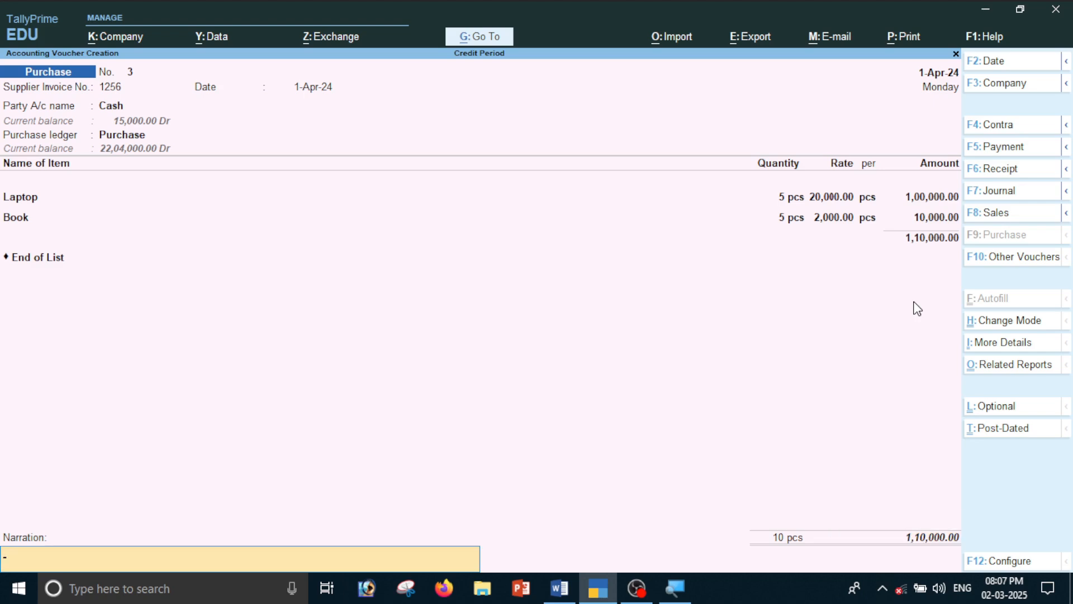
pyautogui.press('Return')
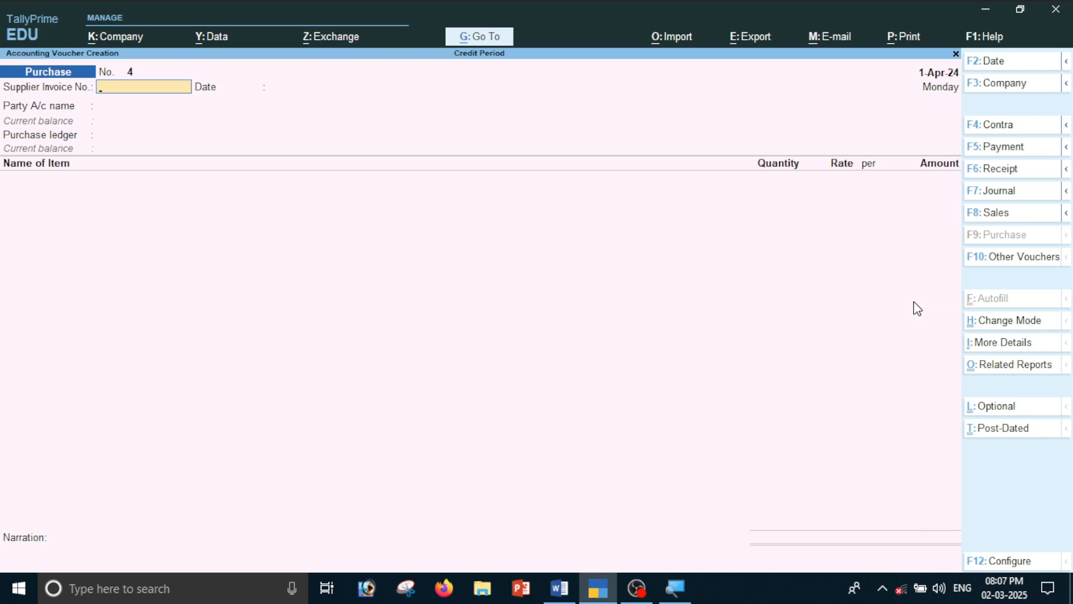
pyautogui.press('F8')
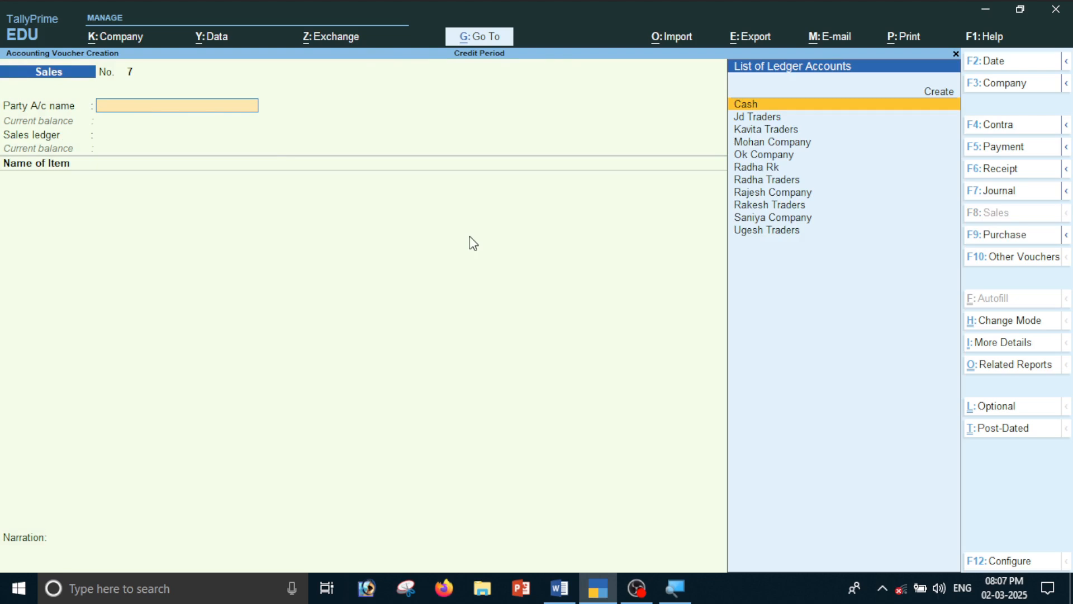
# - Choose Cash as the sales voucher's party account and accept the blank dispatch, order and default party details
pyautogui.press('Return')
pyautogui.press('Return')
pyautogui.press('Return')
pyautogui.press('Return')
pyautogui.press('Return')
pyautogui.press('Return')
pyautogui.press('Return')
pyautogui.press('Return')
pyautogui.press('Return')
pyautogui.press('Return')
pyautogui.press('Return')
pyautogui.press('Return')
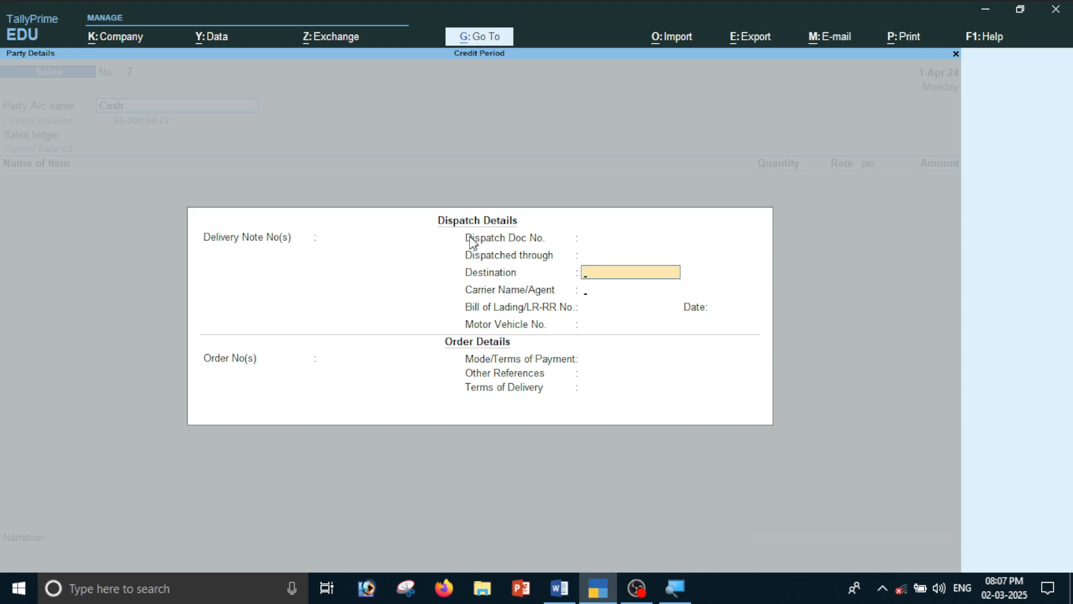
pyautogui.click(470, 237)
pyautogui.press('Return')
pyautogui.press('Return')
pyautogui.press('Return')
pyautogui.press('Return')
pyautogui.press('Return')
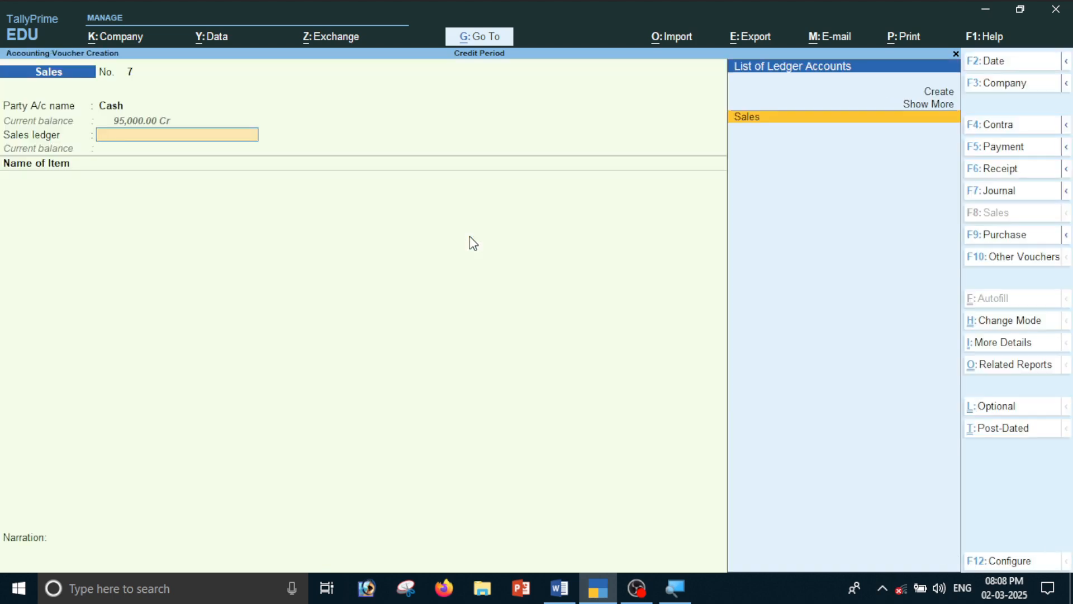
# - Set the sales voucher date to 1-Apr-24 and select the Sales ledger
pyautogui.press('F2')
pyautogui.write('1-4')
pyautogui.press('Return')
pyautogui.press('Return')
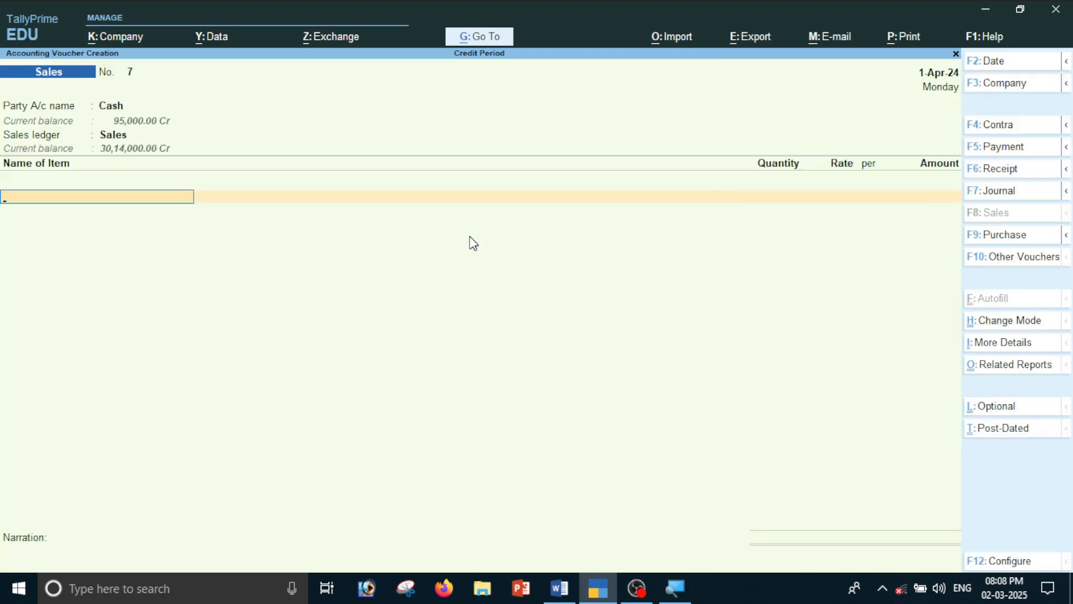
# - Add 5 pcs of Laptop to the sales voucher, accepting the prefilled standard selling rate and amount
pyautogui.press('Down')
pyautogui.press('Down')
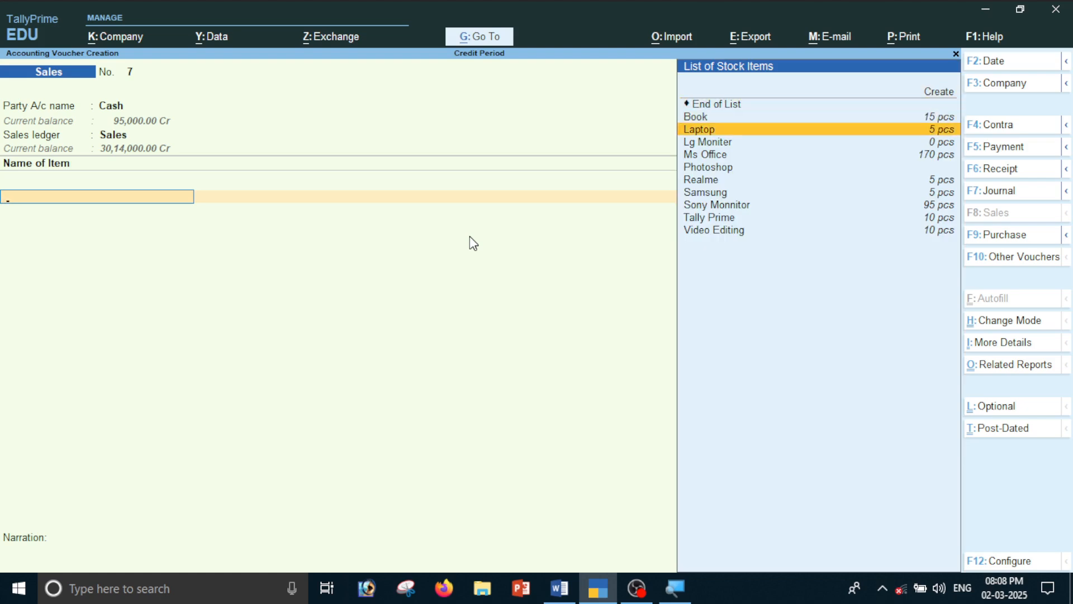
pyautogui.press('Return')
pyautogui.write('5')
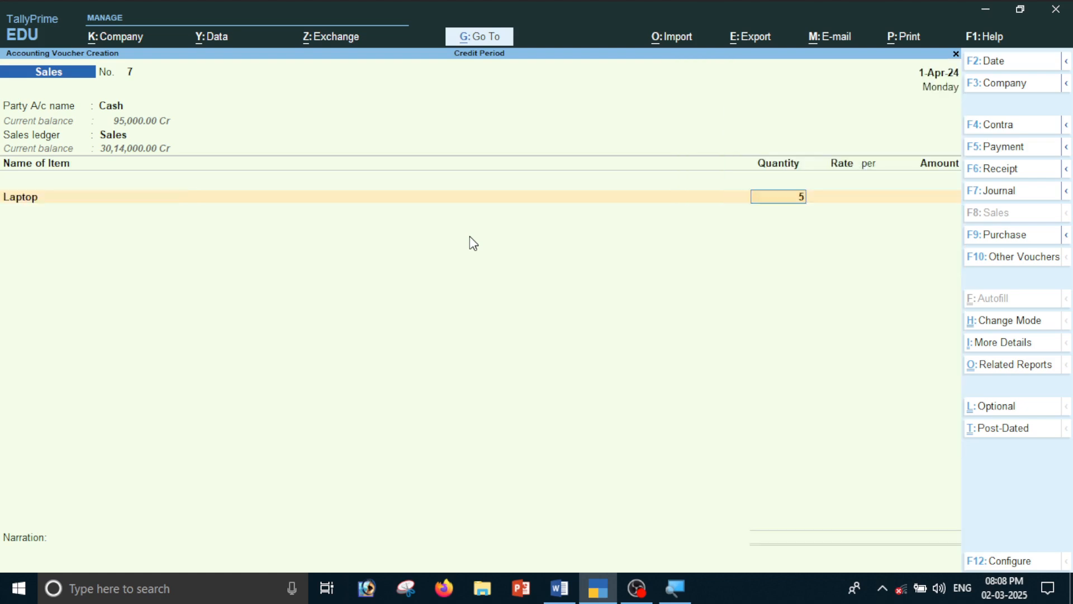
pyautogui.press('Return')
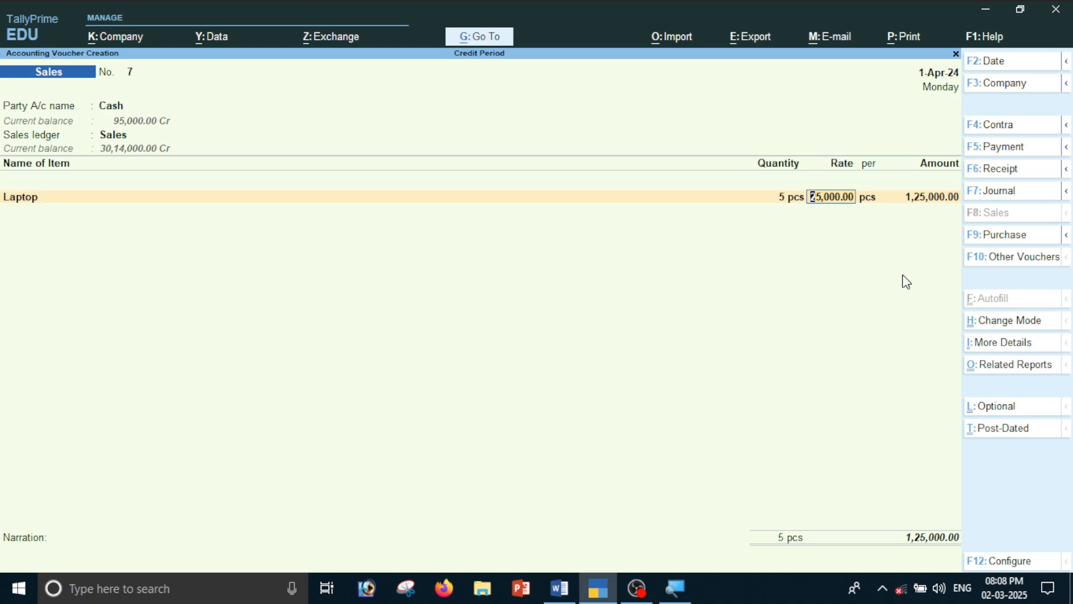
pyautogui.press('Return')
pyautogui.press('Return')
pyautogui.press('Return')
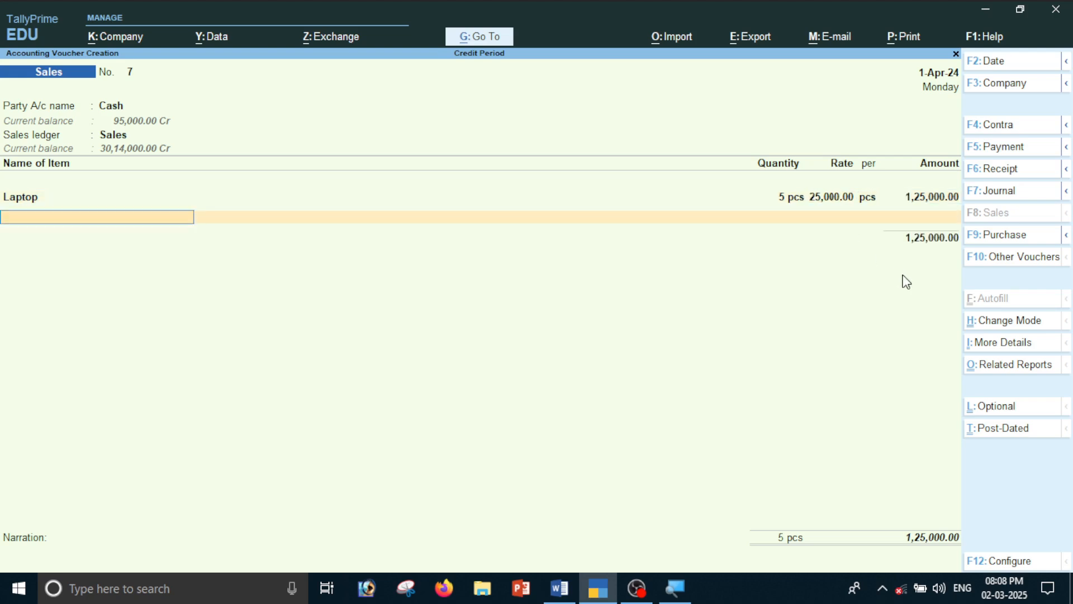
# - Add 5 pcs of Book on the sales voucher's second item line, accepting the prefilled standard rate
pyautogui.press('Down')
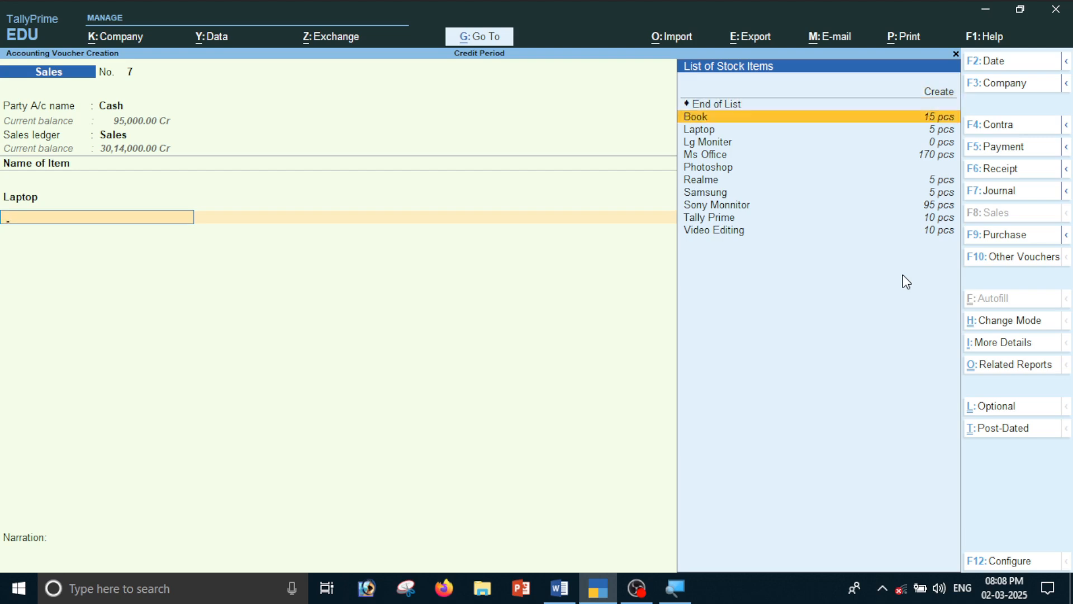
pyautogui.press('Return')
pyautogui.write('5')
pyautogui.press('Return')
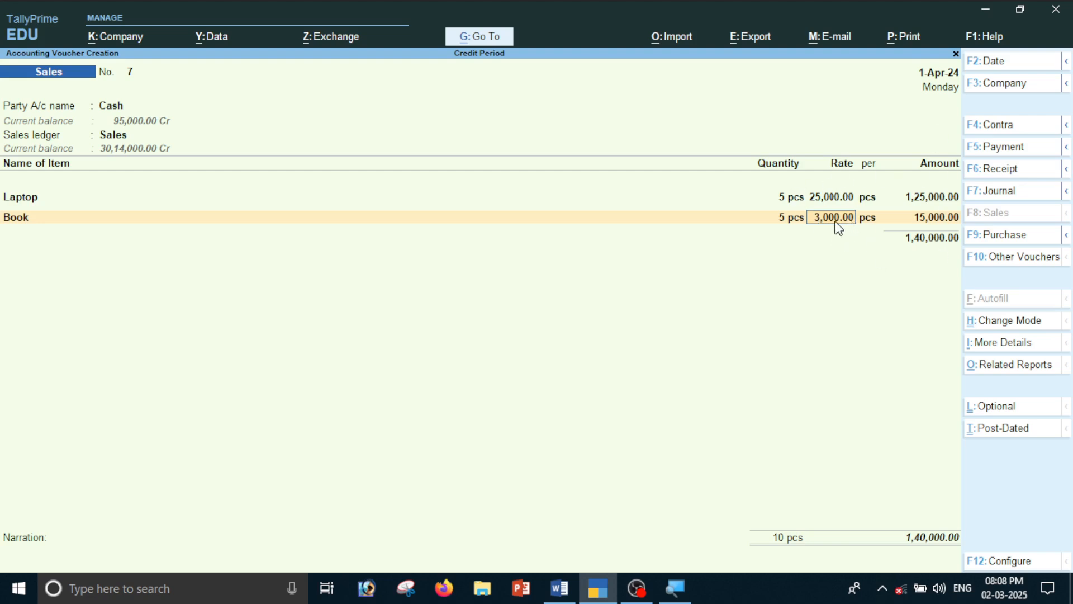
pyautogui.press('Return')
pyautogui.press('Return')
pyautogui.press('Return')
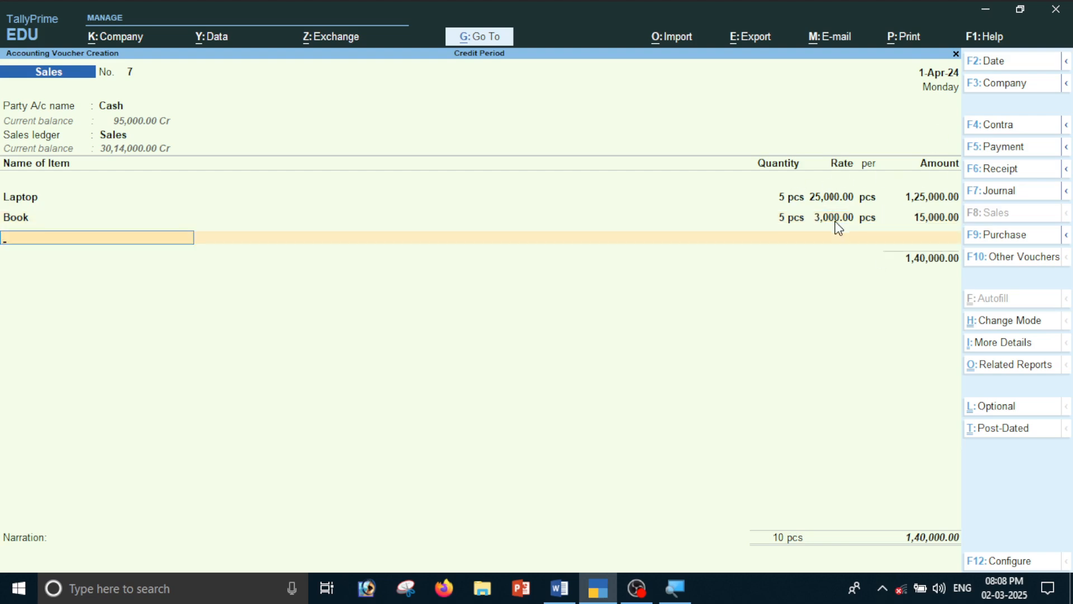
# - End the item list and save the sales voucher without a narration
pyautogui.press('Return')
pyautogui.press('Return')
pyautogui.press('Return')
pyautogui.press('Return')
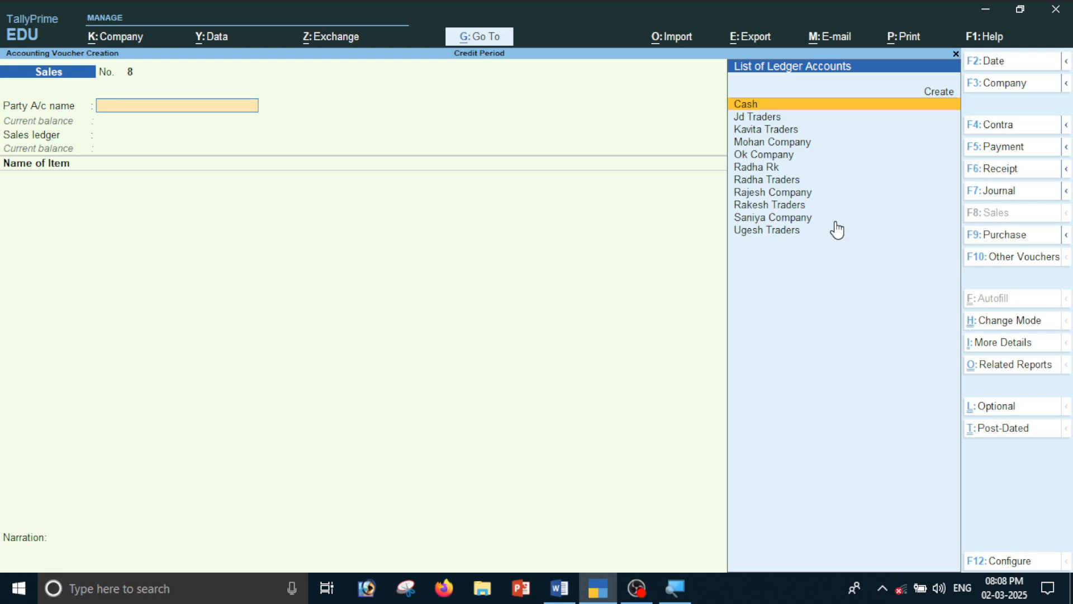
# - Start a purchase voucher and set its date to 2-May-24
pyautogui.press('F9')
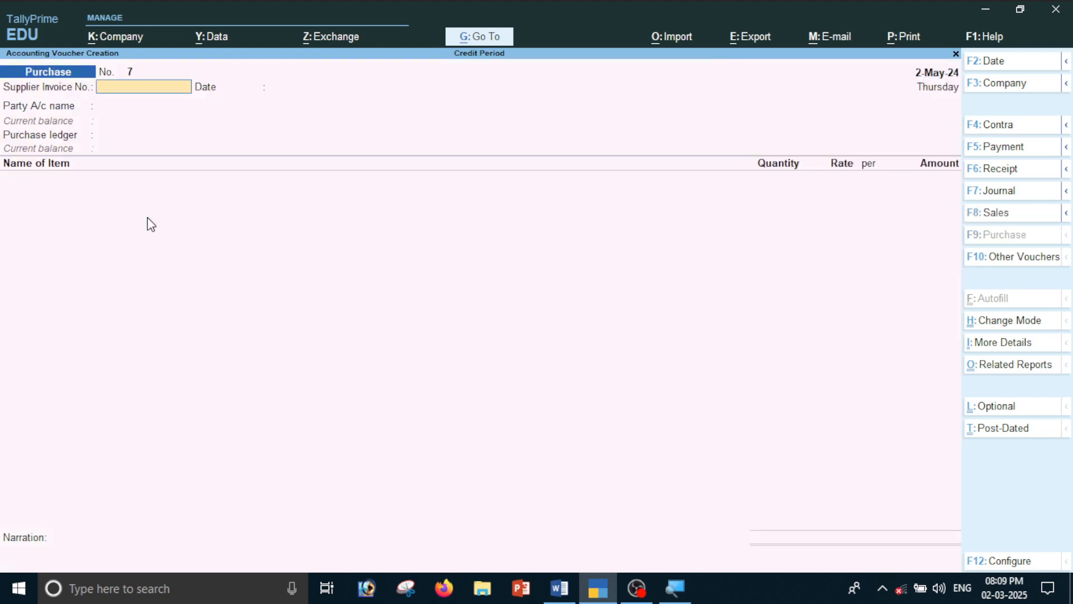
pyautogui.press('F2')
pyautogui.write('2')
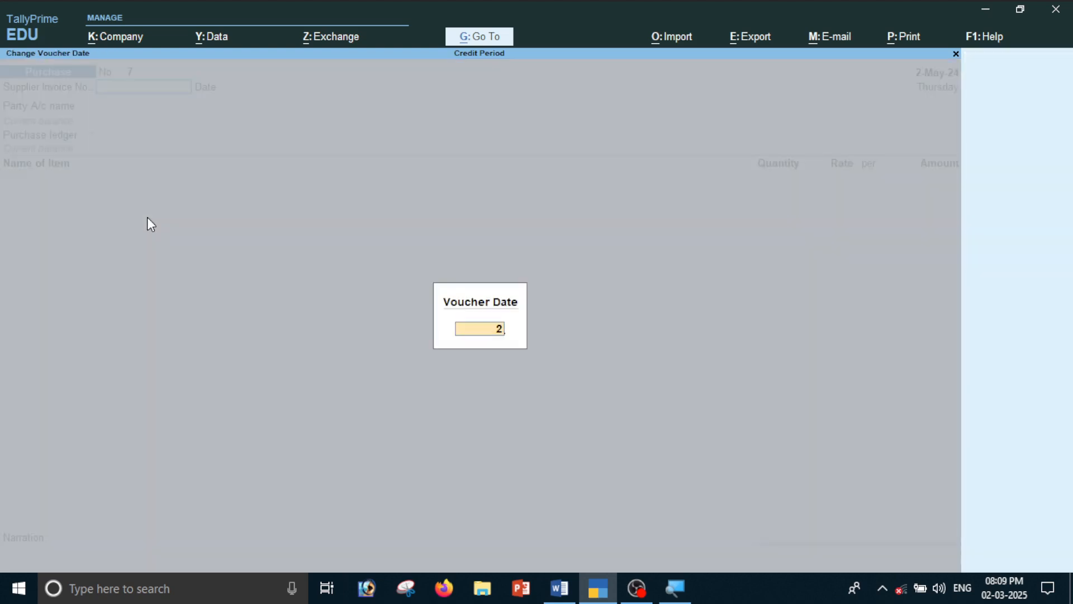
pyautogui.write('-5')
pyautogui.press('Return')
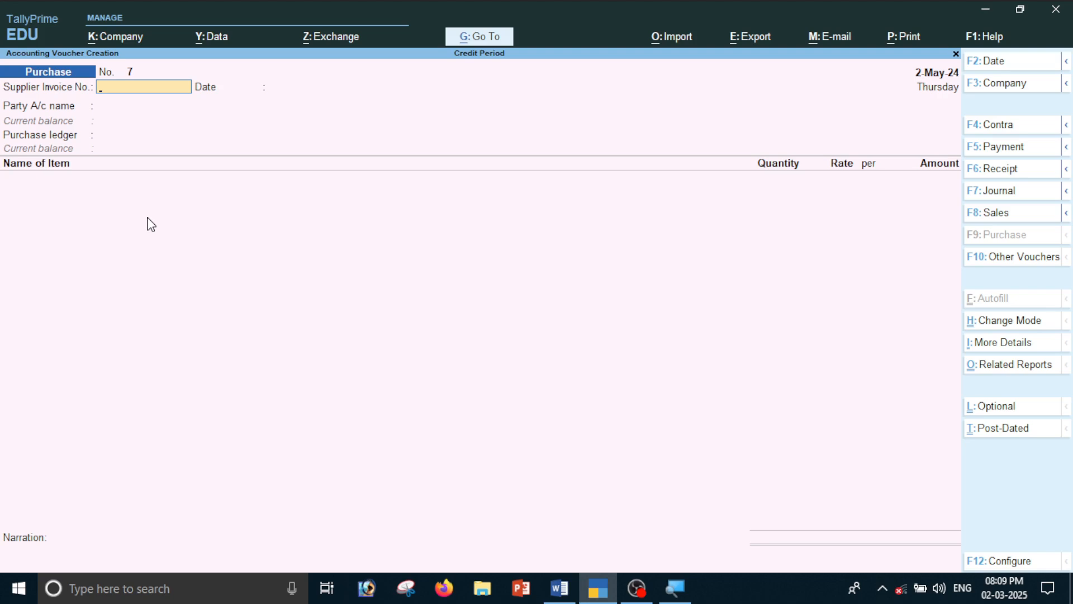
# - Enter supplier invoice number 56598 and accept 2-May-24 as the invoice date
pyautogui.write('56598')
pyautogui.press('Return')
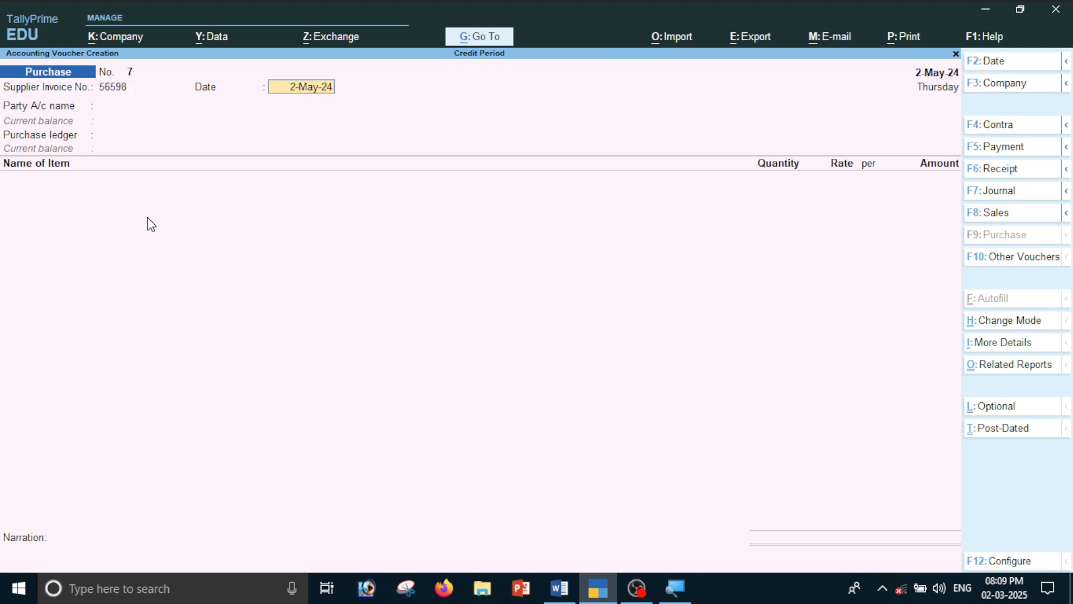
pyautogui.press('Return')
# - Choose Cash as the purchase party, accept the default receipt and party details, and select the Purchase ledger
pyautogui.press('Return')
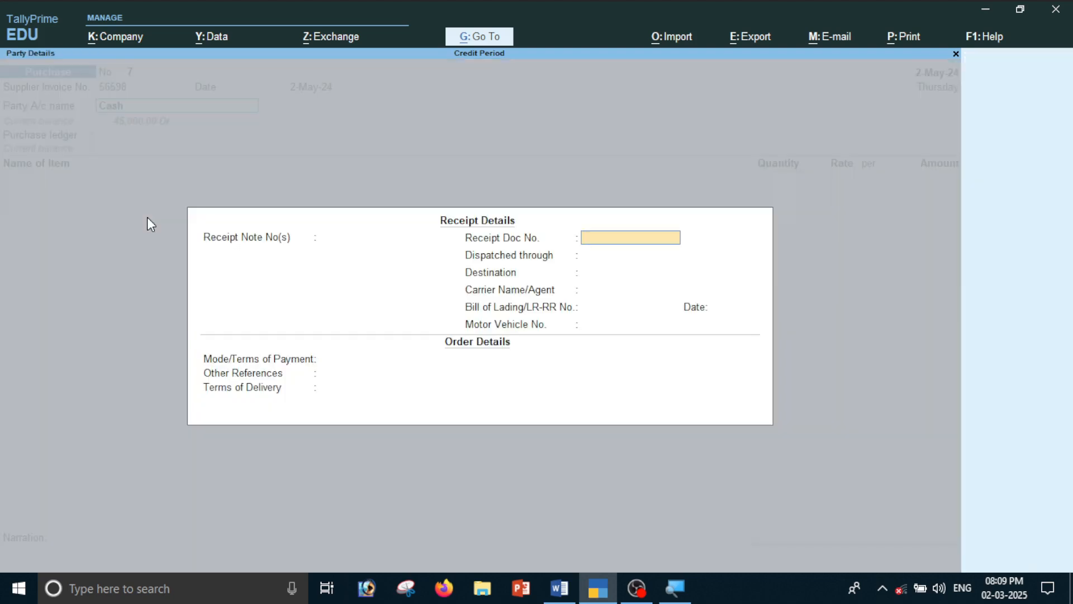
pyautogui.press('Return')
pyautogui.press('Return')
pyautogui.hotkey('ctrl', 'a')
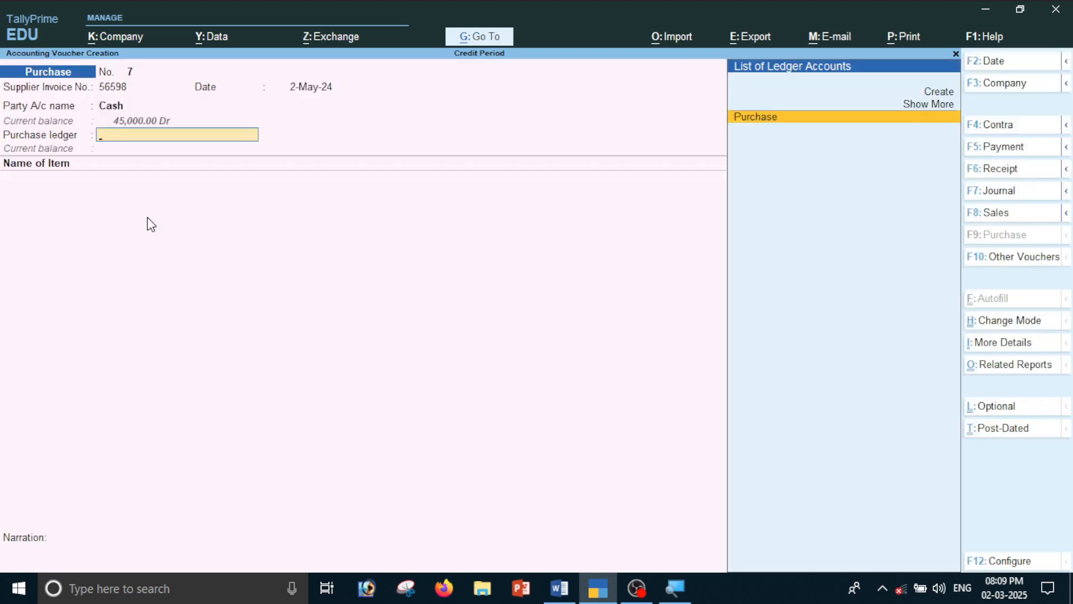
pyautogui.press('Return')
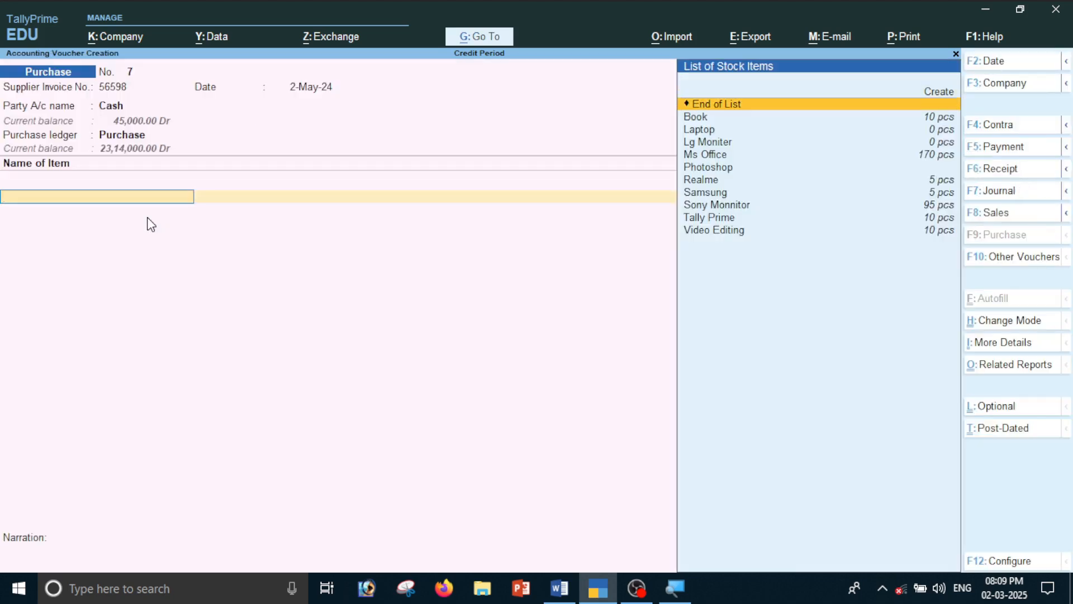
# - Add 5 pcs of Laptop to the 2-May-24 purchase voucher, accepting the prefilled standard rate and amount
pyautogui.press('Down')
pyautogui.press('Down')
pyautogui.press('Down')
pyautogui.press('Up')
pyautogui.press('Return')
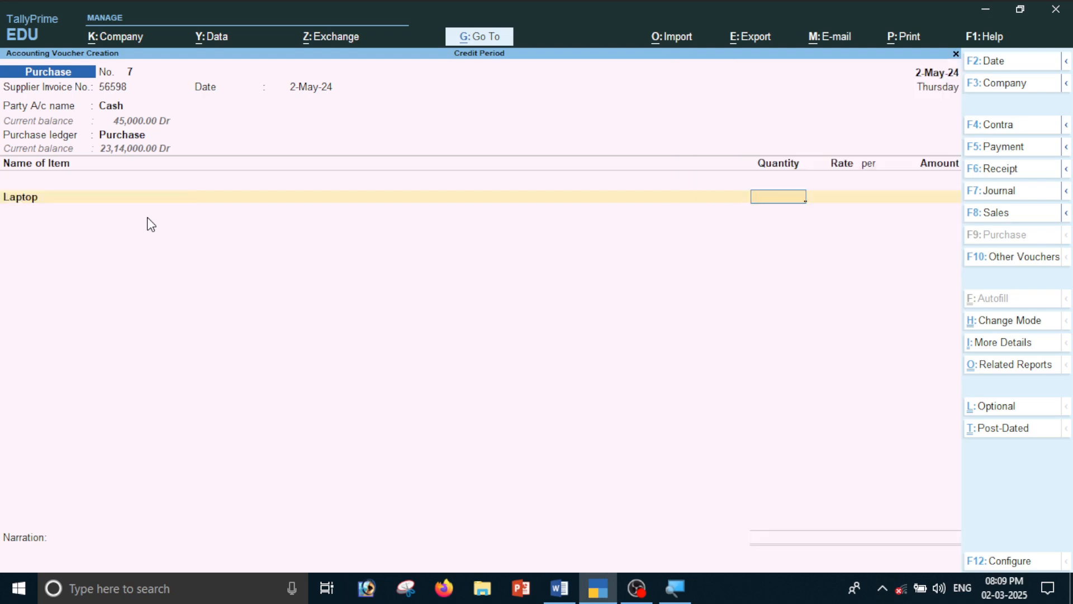
pyautogui.write('5')
pyautogui.press('Return')
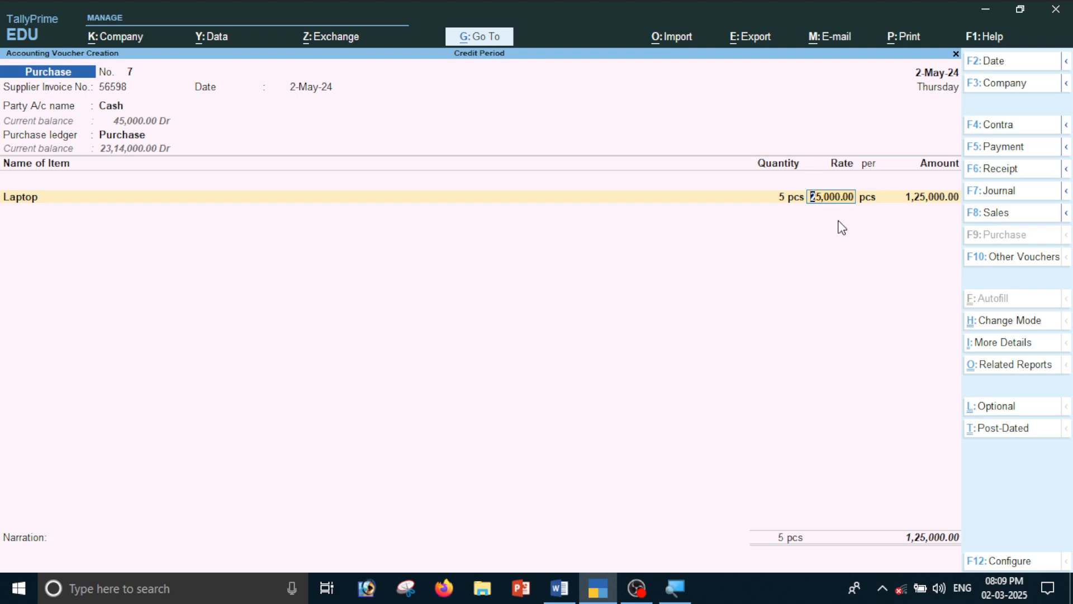
pyautogui.press('Return')
pyautogui.press('Return')
pyautogui.press('Return')
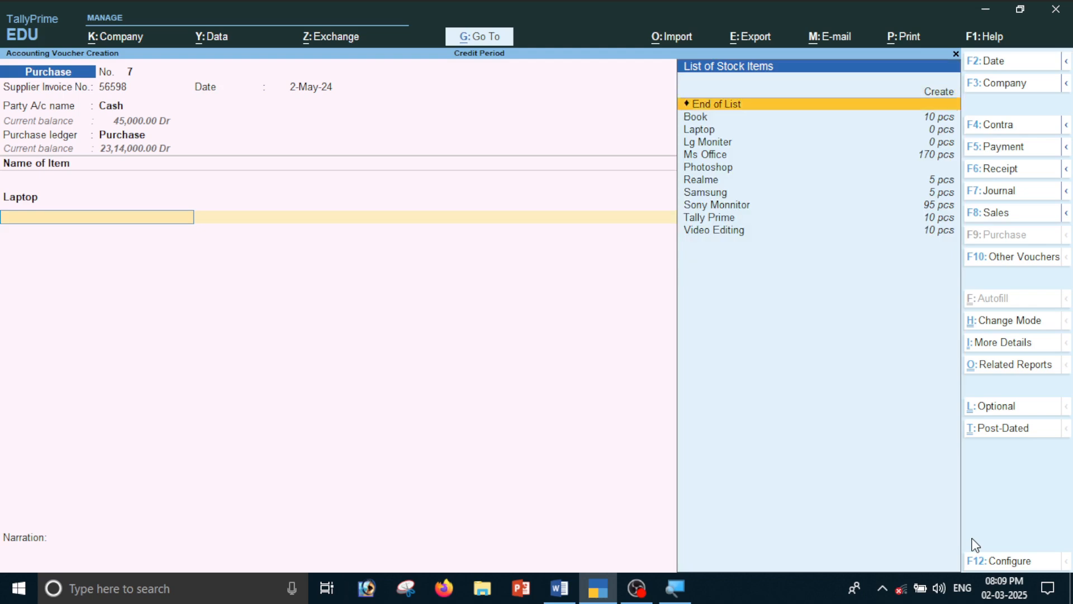
# - Add 5 pcs of Book on the second line of the 2-May-24 purchase voucher, accepting the prefilled standard rate
pyautogui.press('Down')
pyautogui.press('Return')
pyautogui.write('5')
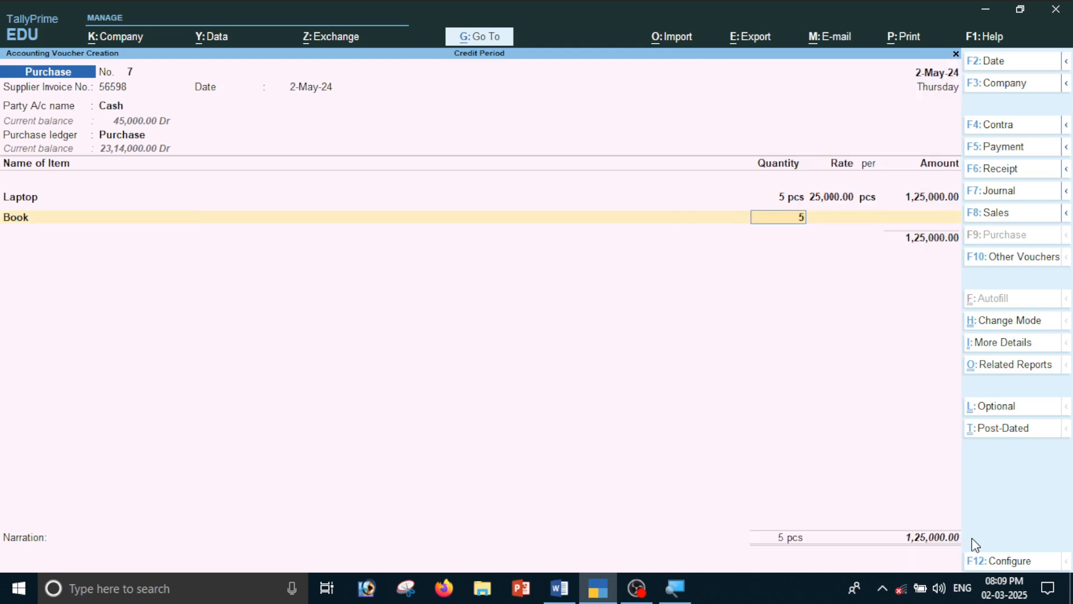
pyautogui.press('Return')
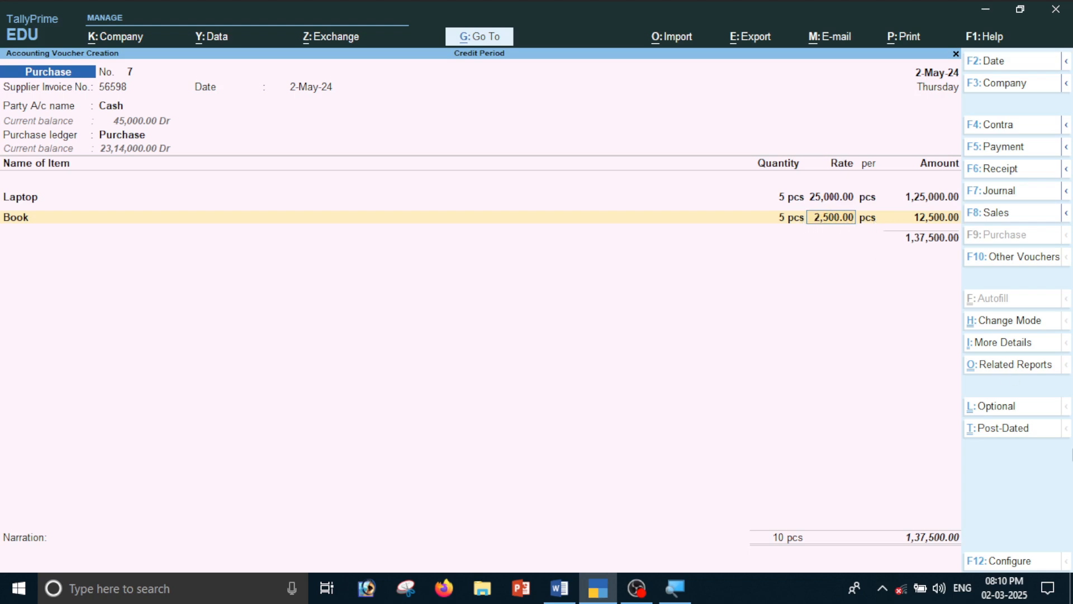
pyautogui.press('Return')
pyautogui.press('Return')
pyautogui.press('Return')
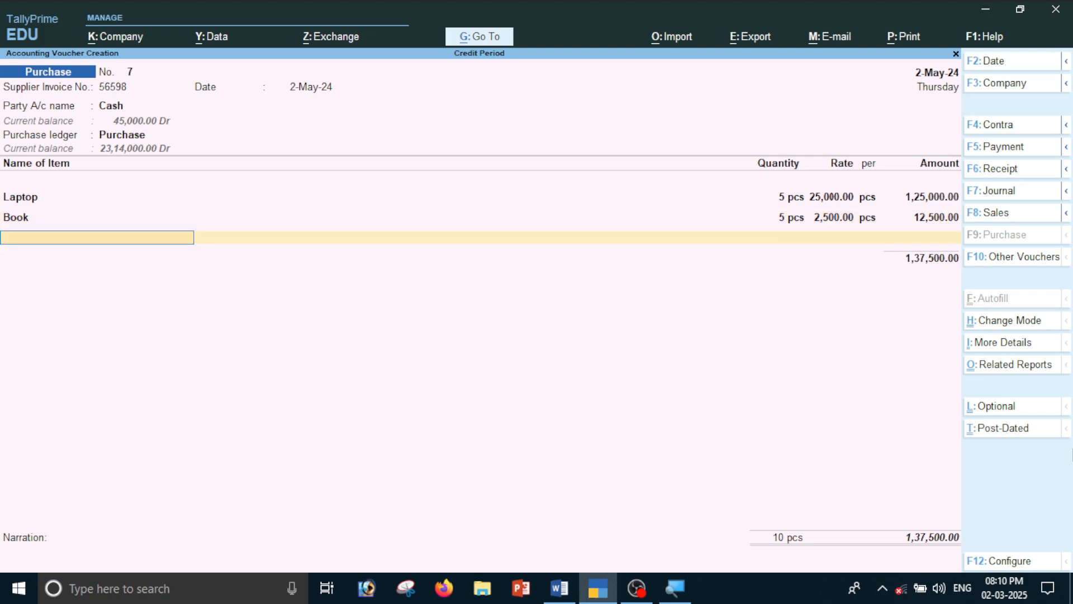
# - End the item list and save the 2-May-24 purchase voucher without a narration
pyautogui.press('Return')
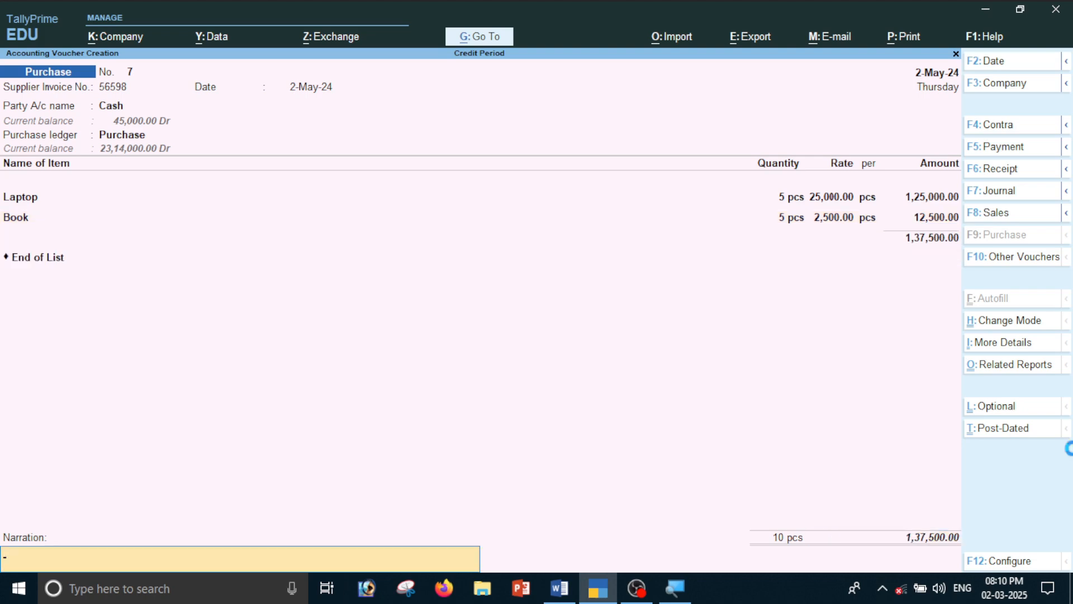
pyautogui.press('Return')
pyautogui.press('Return')
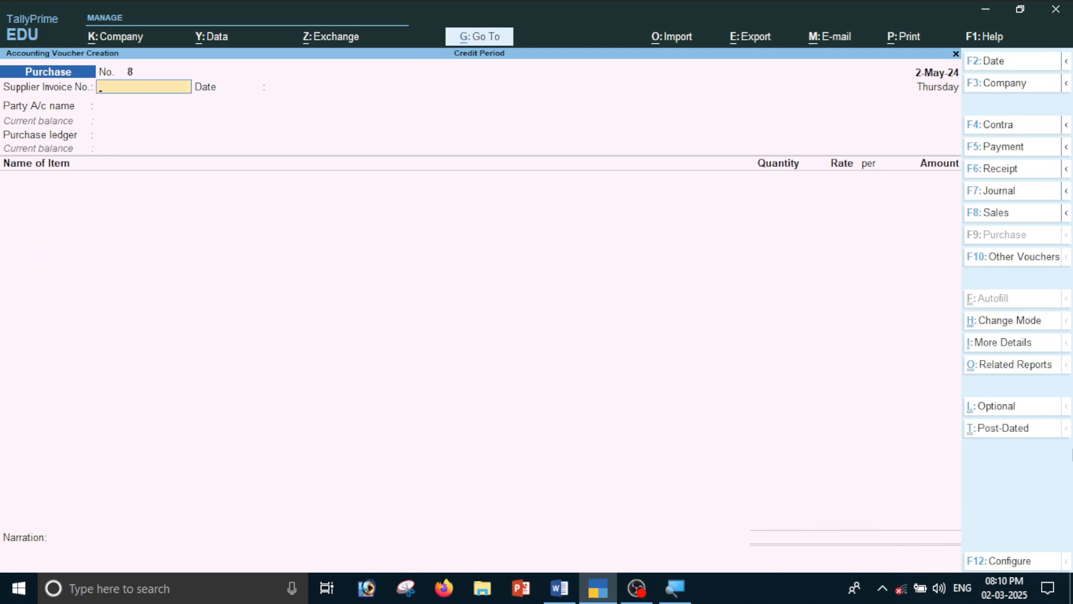
# - Start a sales voucher and set its date to 2-May-24
pyautogui.press('F8')
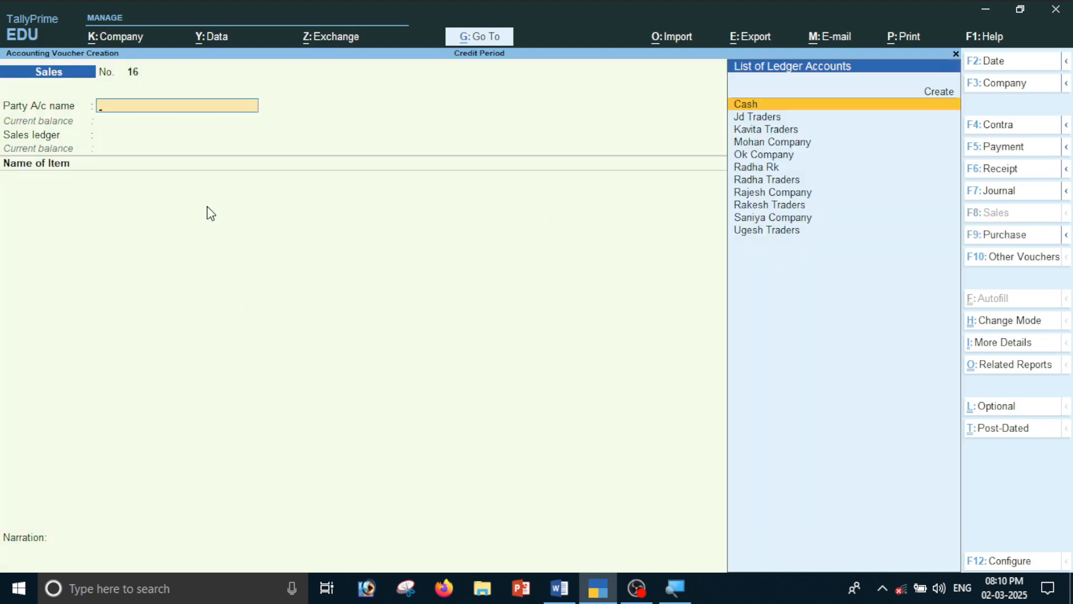
pyautogui.press('F2')
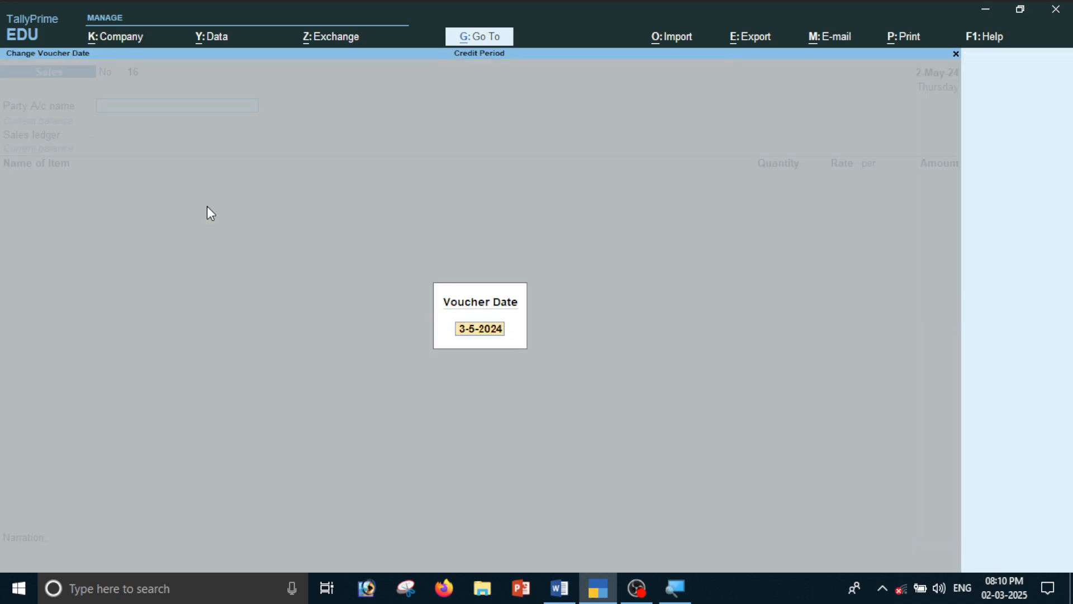
pyautogui.write('2-5')
pyautogui.press('Return')
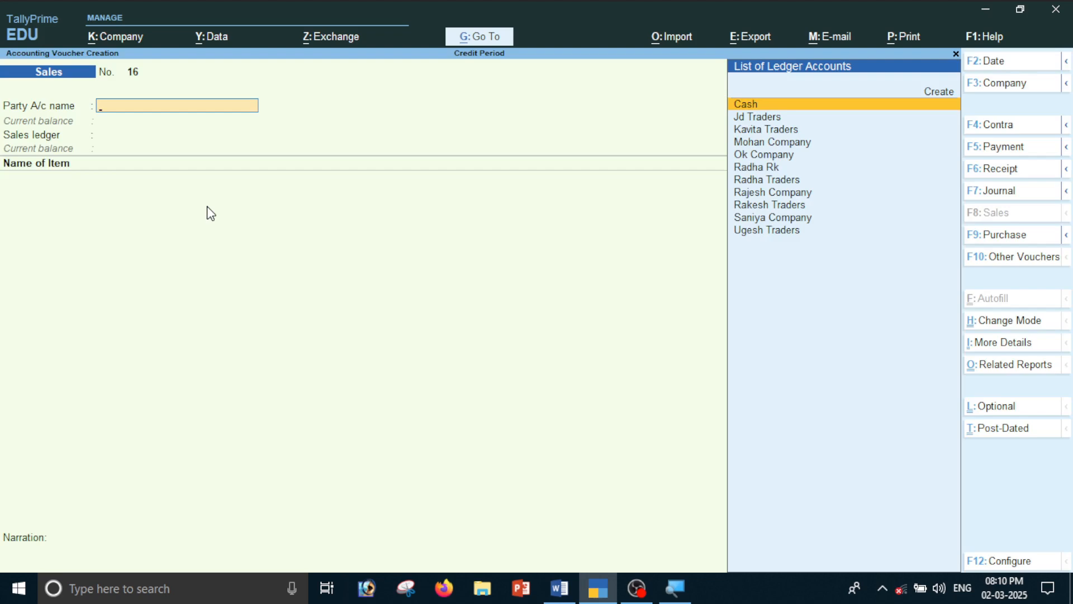
# - Choose Cash as the party account, accept the default dispatch and party details, and select the Sales ledger
pyautogui.press('Return')
pyautogui.press('Return')
pyautogui.press('Return')
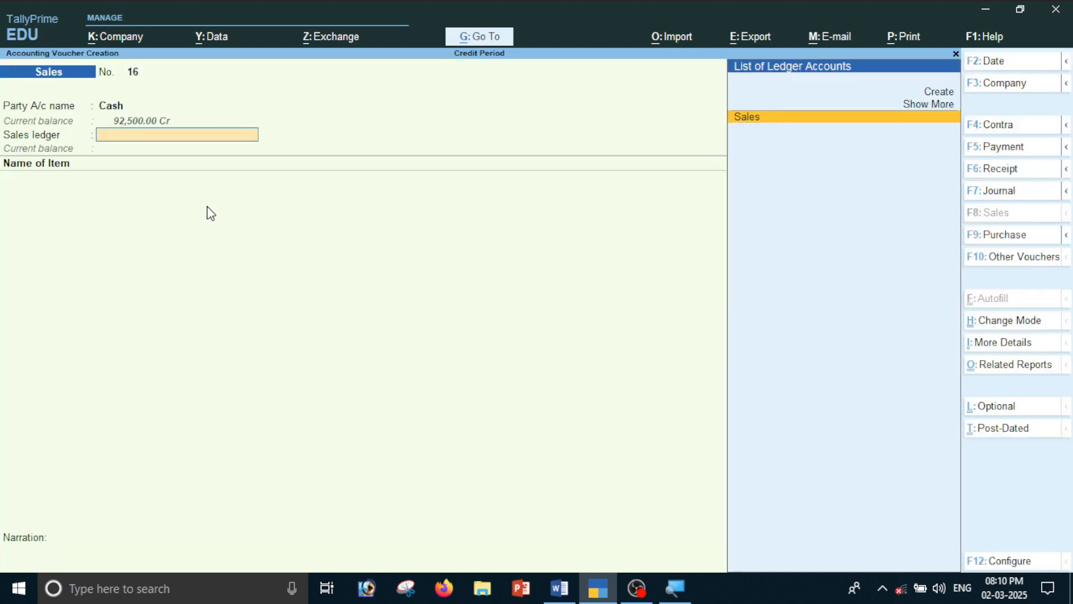
pyautogui.press('Return')
# - Add 5 pcs of Laptop as the first item of the 2-May-24 sales voucher, accepting the prefilled standard rate
pyautogui.press('Down')
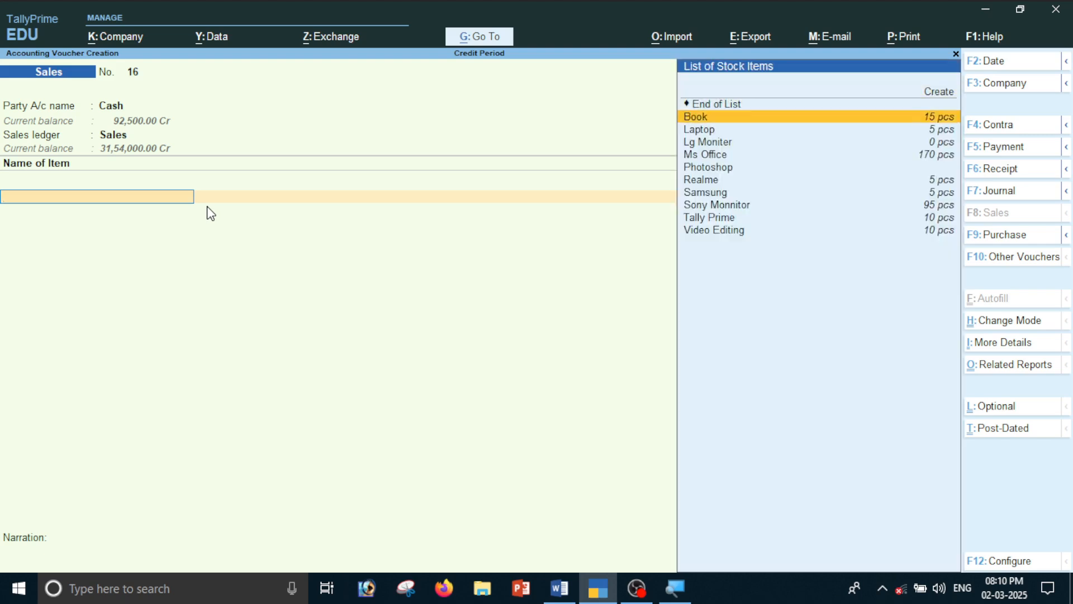
pyautogui.press('Down')
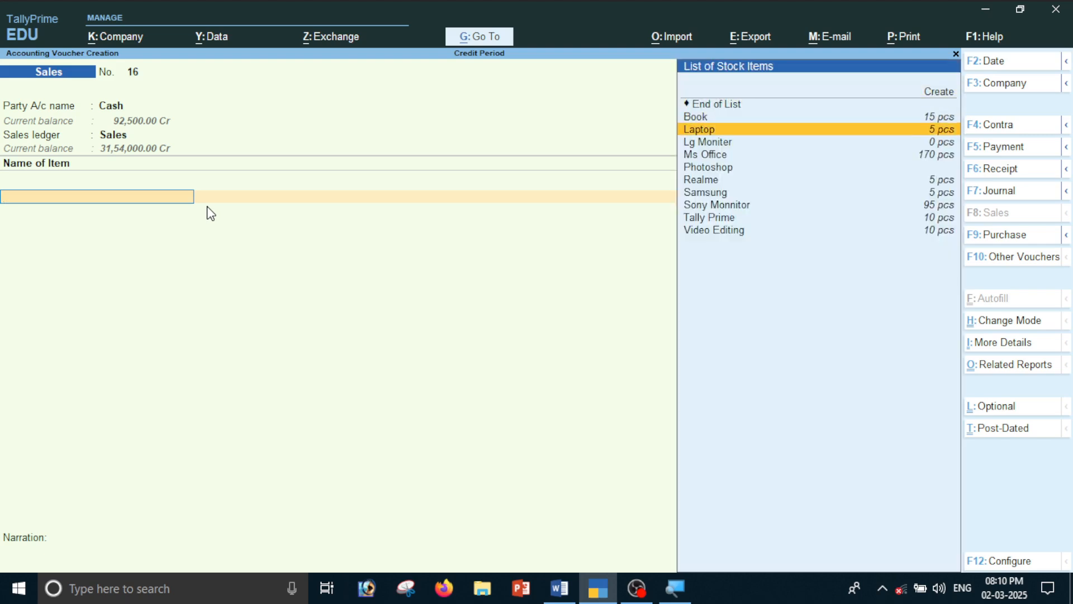
pyautogui.press('Return')
pyautogui.write('5')
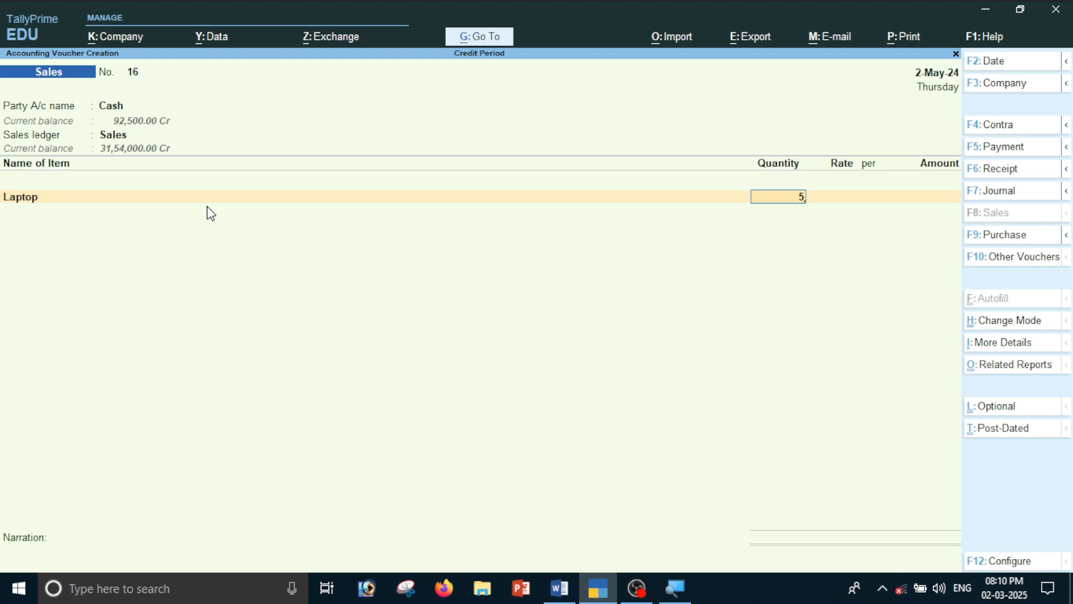
pyautogui.press('Return')
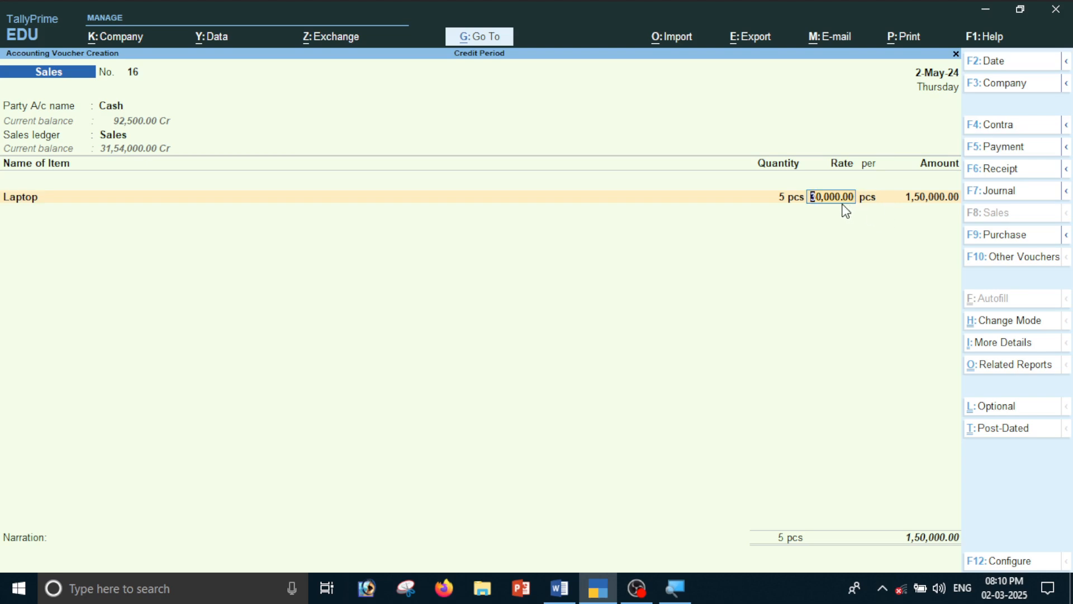
pyautogui.press('Return')
pyautogui.press('Return')
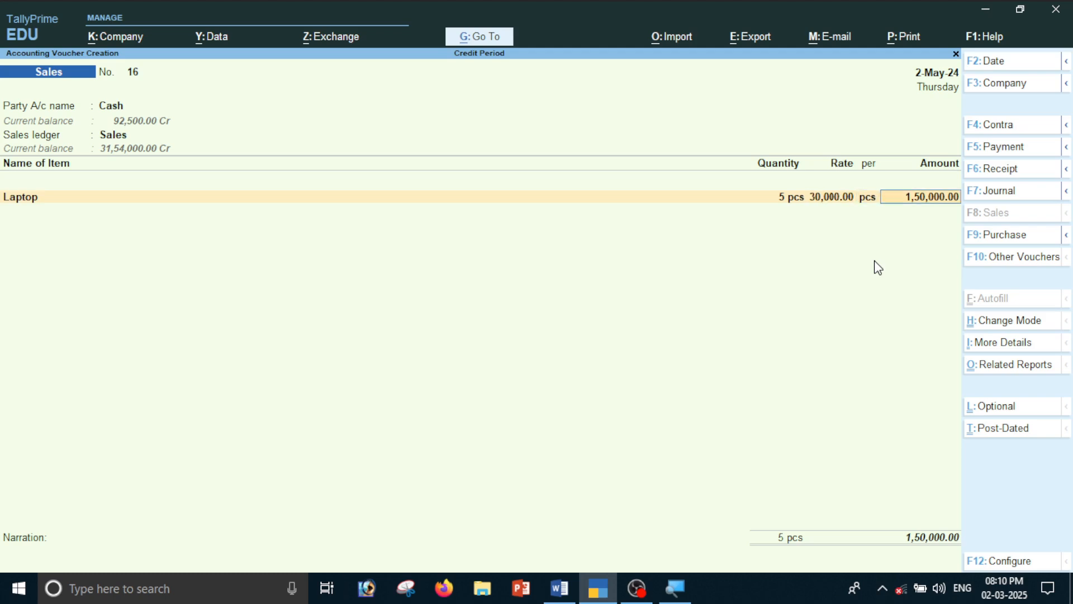
pyautogui.press('Return')
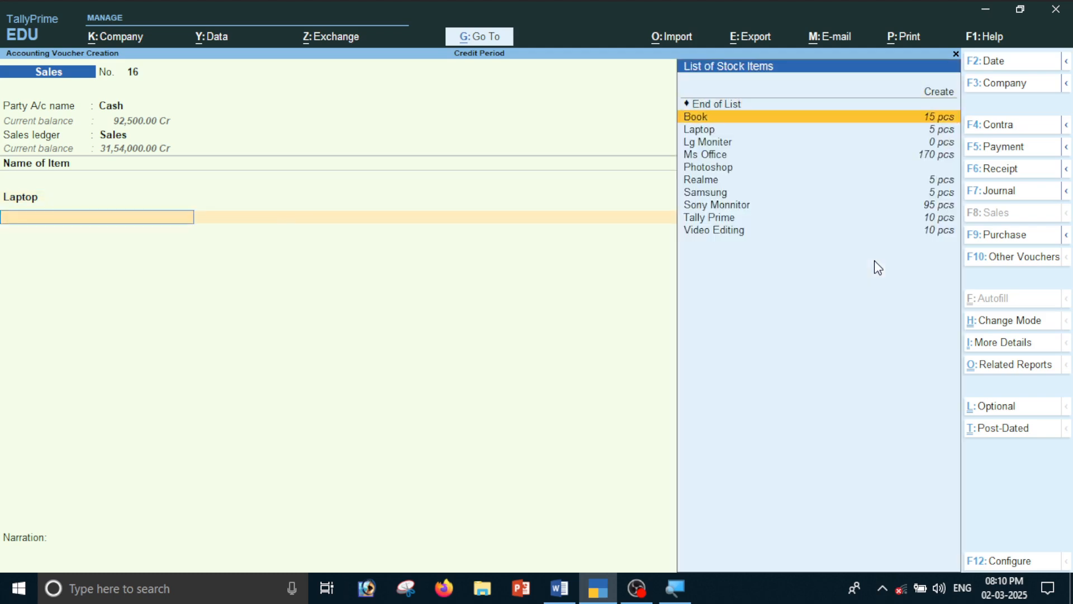
# - Add 5 pcs of Book on the second line at the prefilled standard rate and save the 2-May-24 sales voucher
pyautogui.press('Return')
pyautogui.write('5')
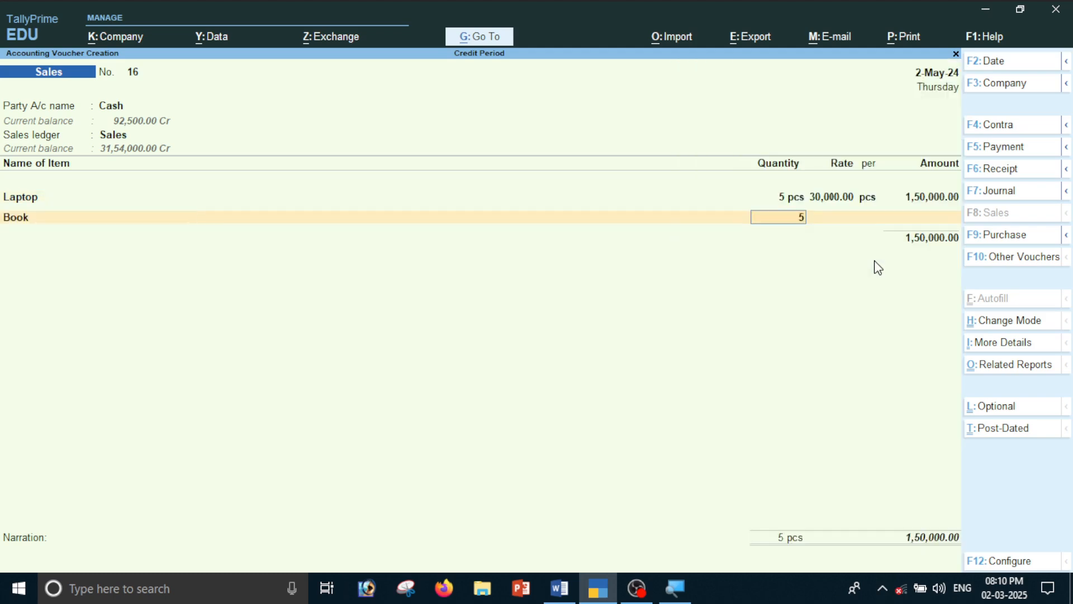
pyautogui.press('Return')
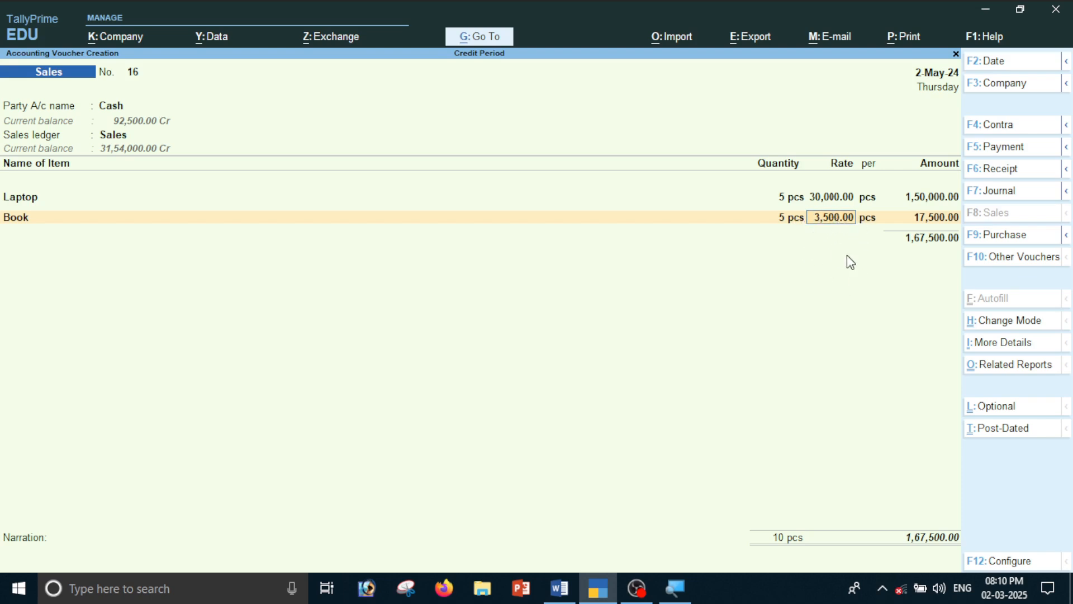
pyautogui.press('Return')
pyautogui.hotkey('ctrl', 'a')
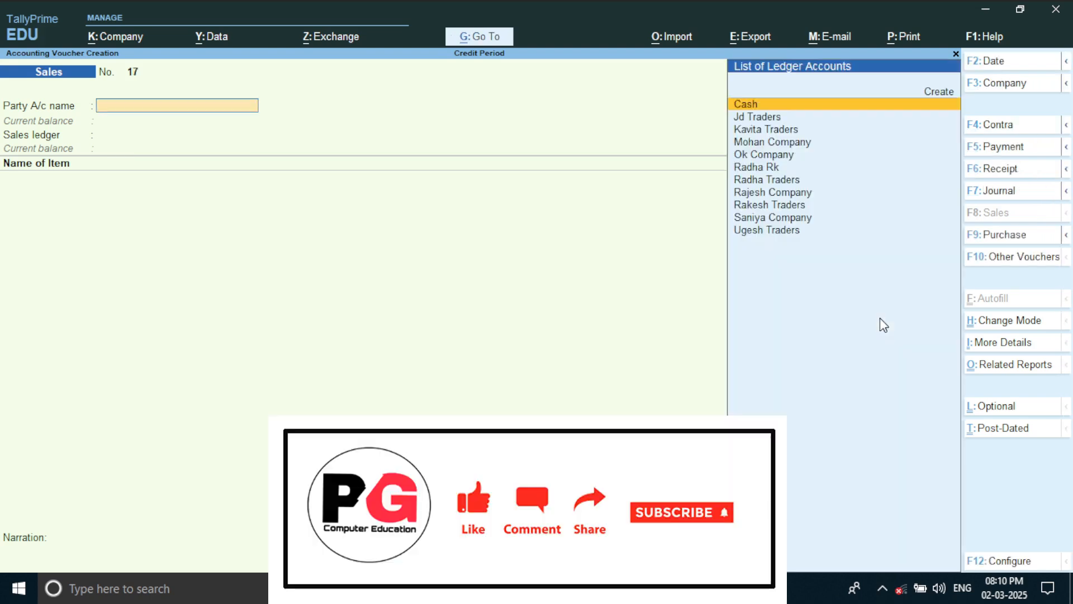